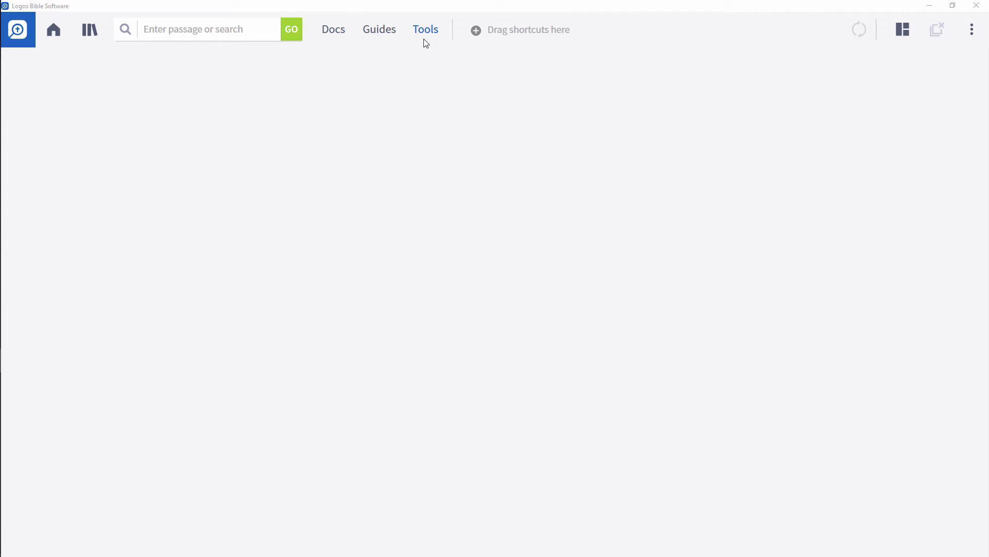
- Open the THEO 101 Reading Schedule book from the Personal Books tool, found by searching 'pers'
left_click(426, 31)
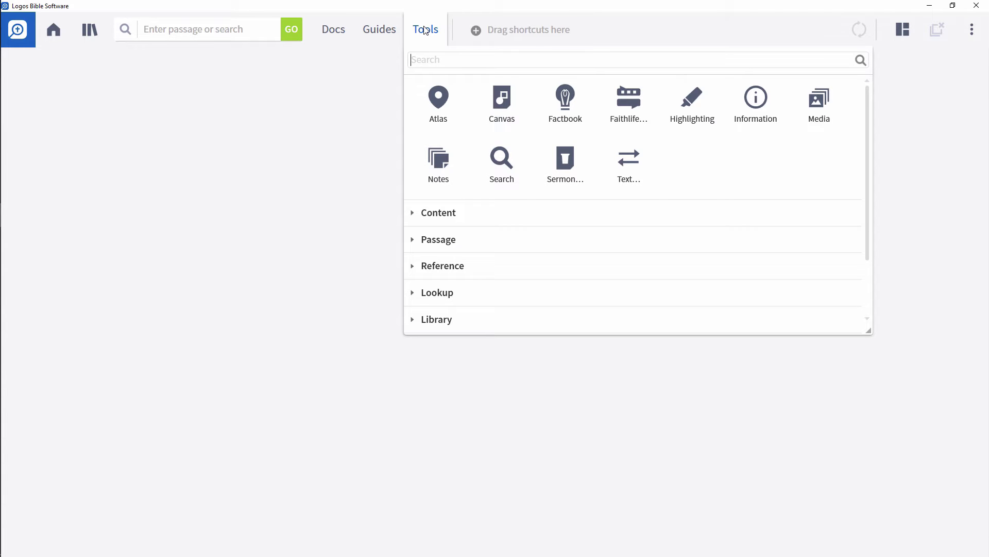
type("pers")
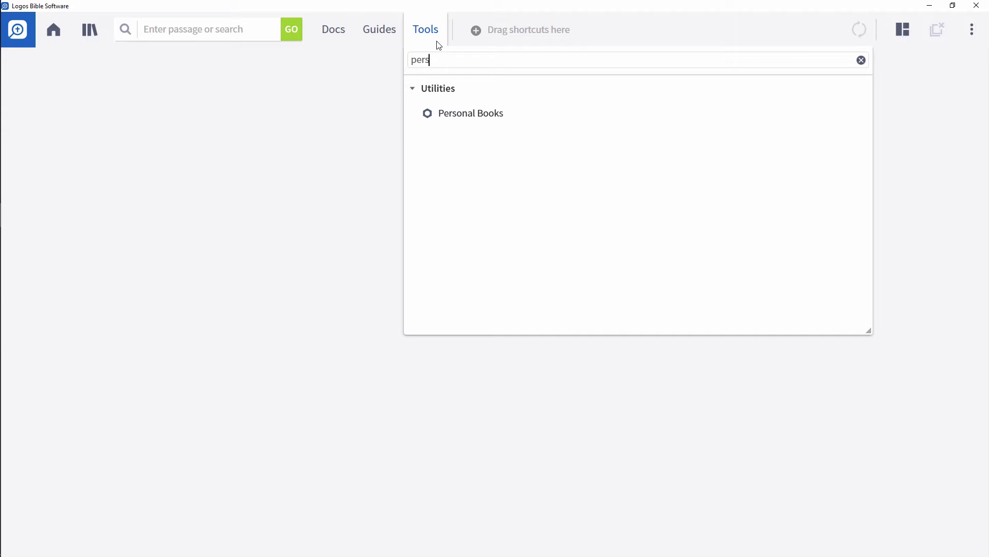
left_click(453, 116)
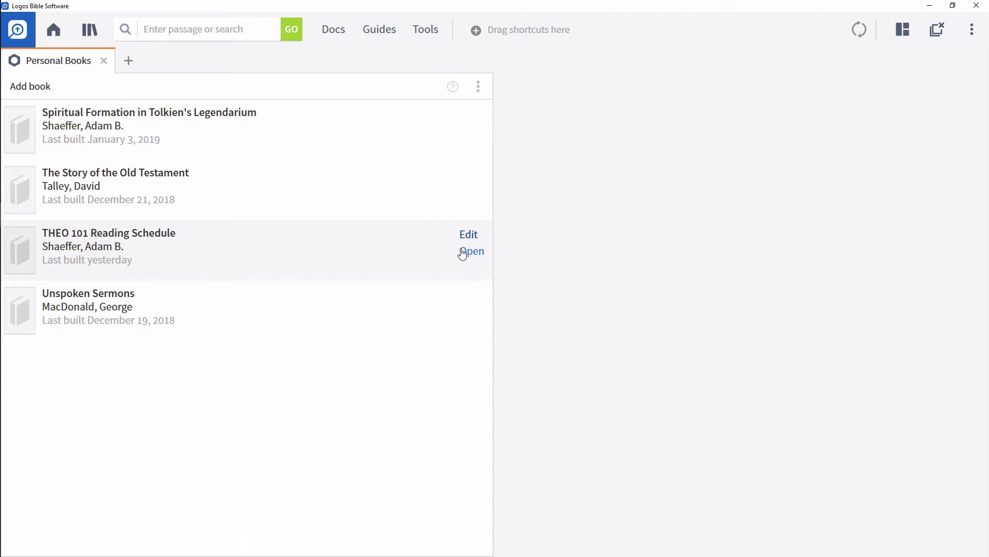
left_click(462, 252)
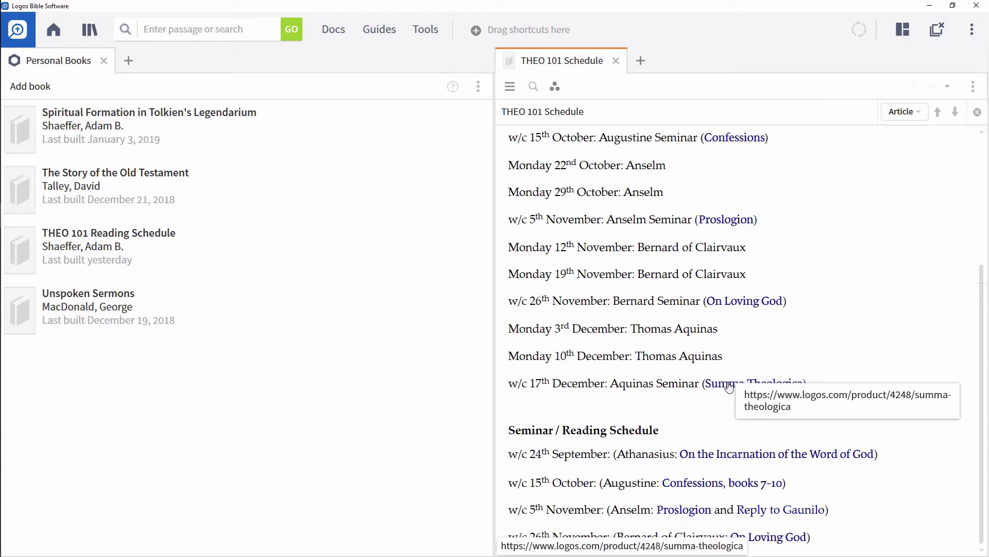
- Open the linked readings: On the Incarnation, Confessions Book Seven, Proslogion, On Loving God, Summa Questions I and III
scroll(729, 386, "down", 1)
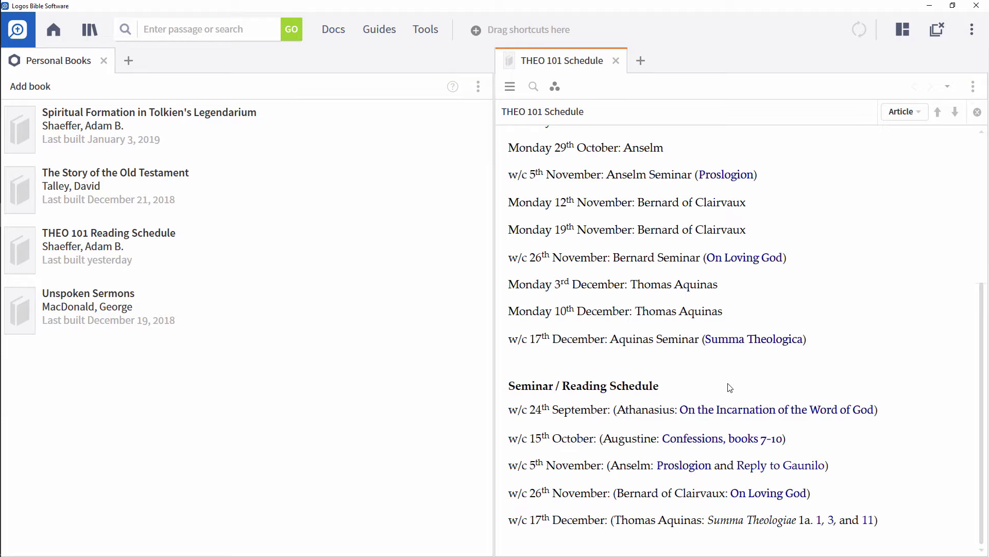
mouse_move(729, 415)
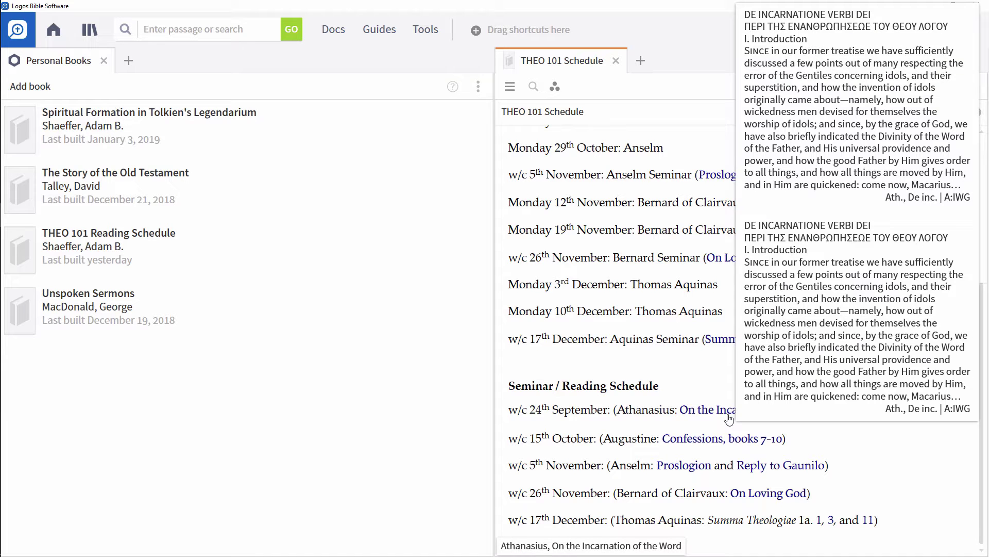
left_click(729, 415)
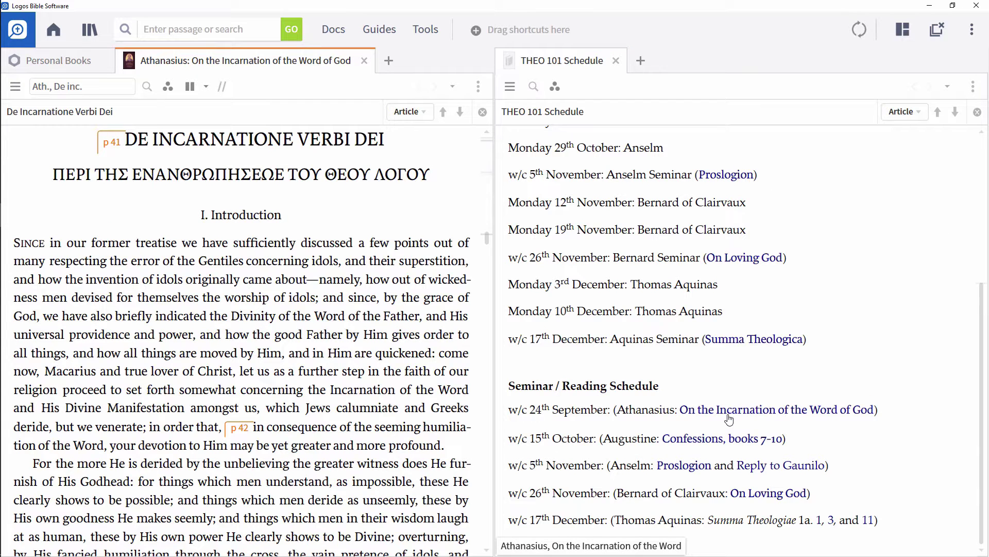
left_click(753, 442)
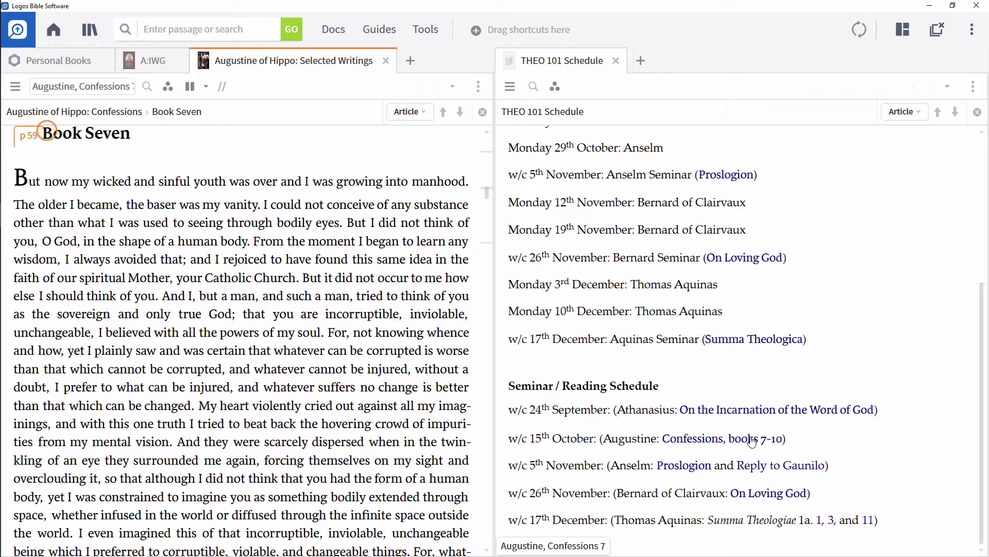
left_click(707, 470)
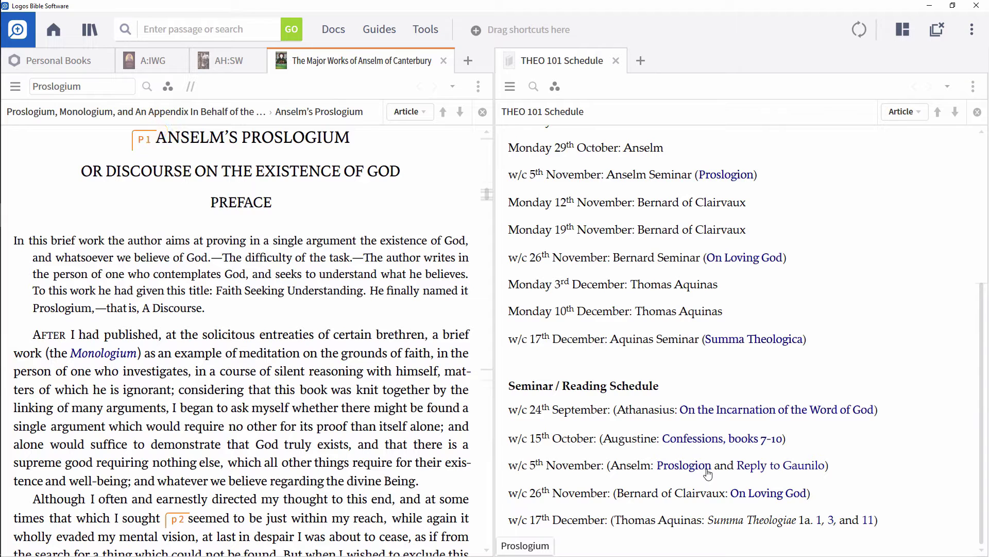
left_click(753, 496)
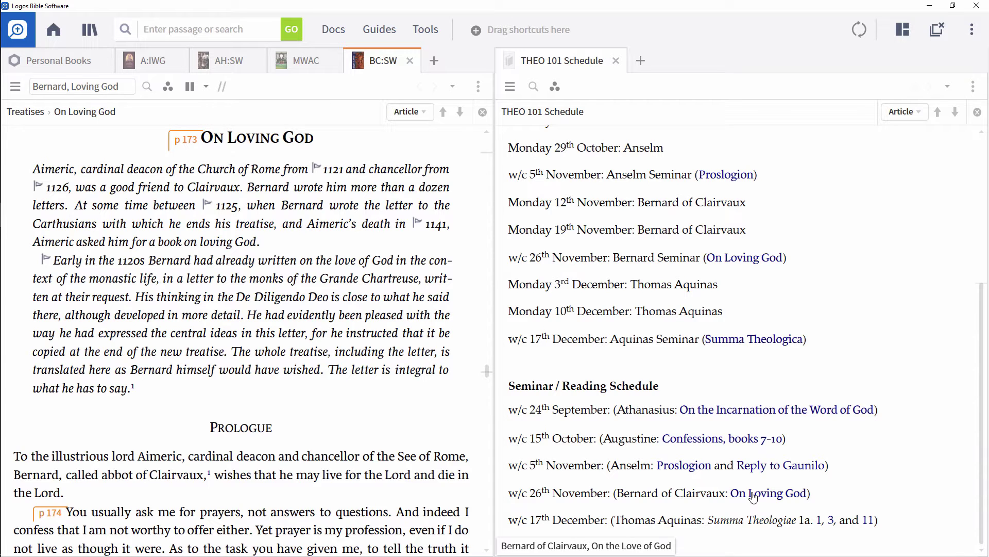
left_click(822, 519)
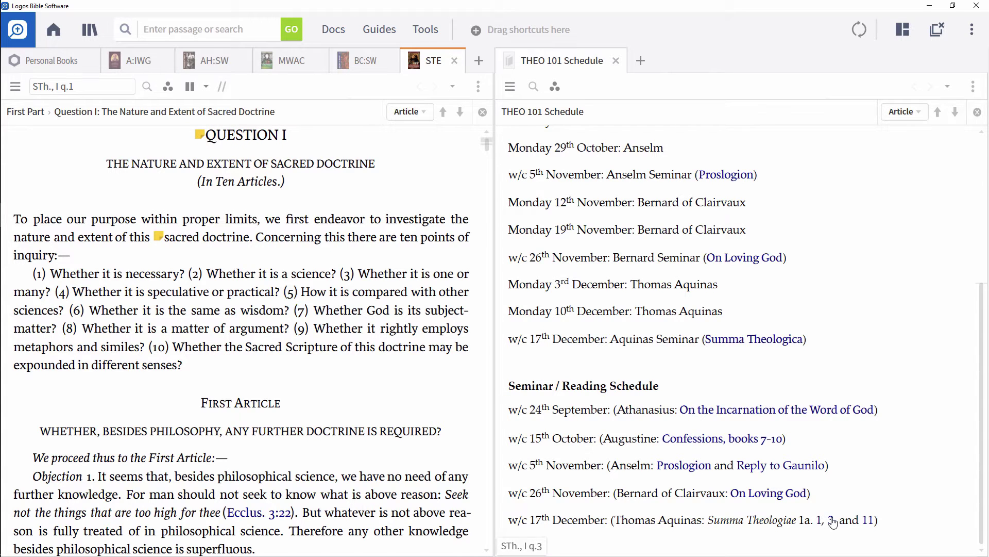
left_click(835, 522)
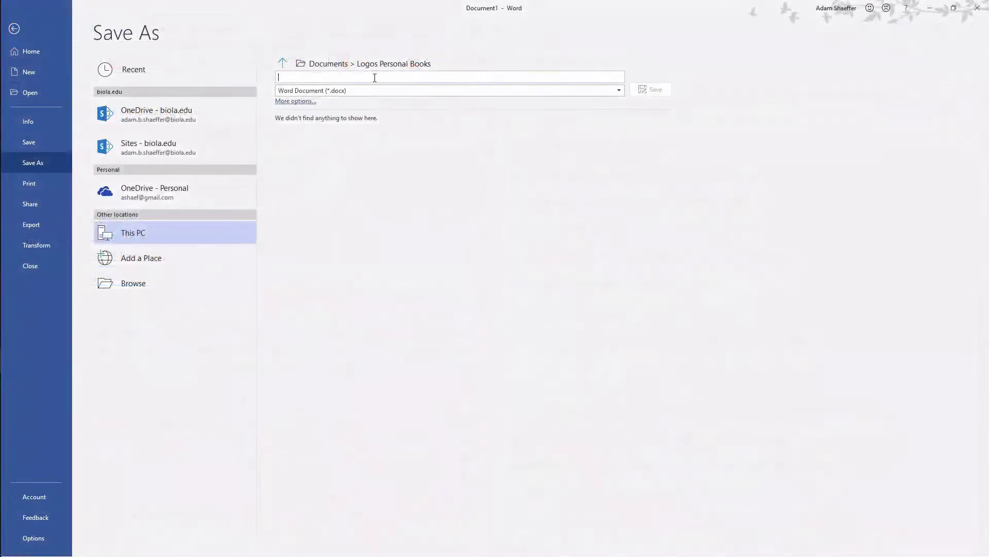
- Save the document as 'THEO101 Reading Schedule' in the Logos Personal Books folder
type("THEO101 ")
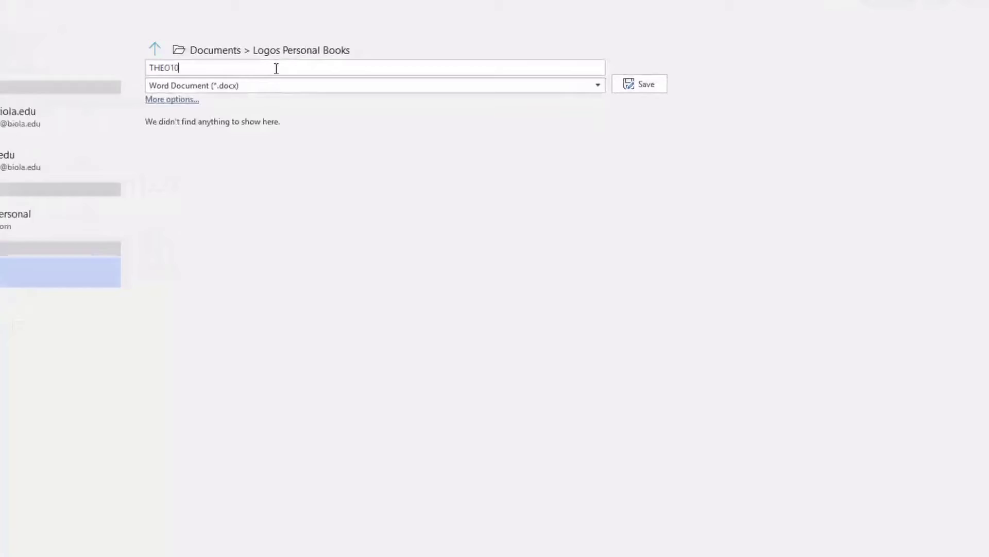
type("Reading")
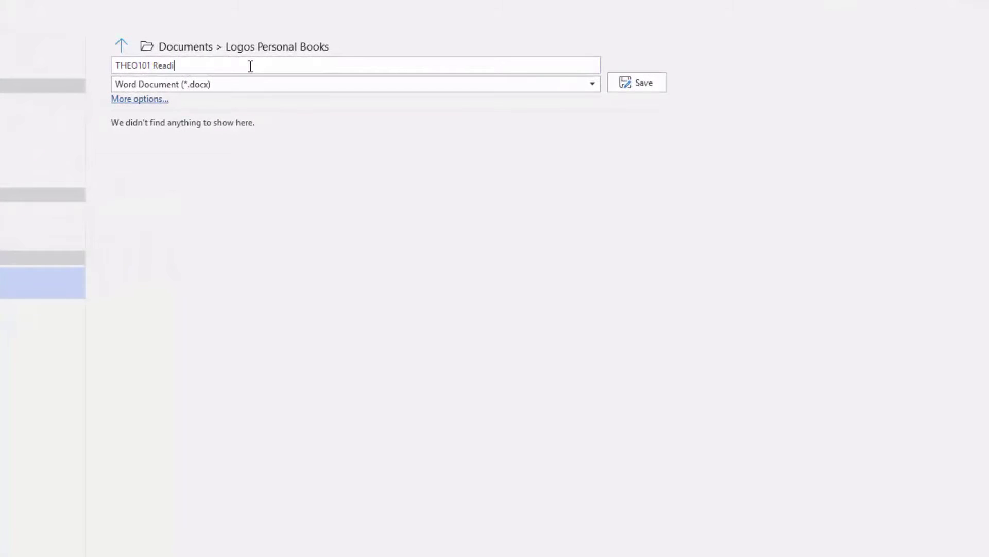
type(" Schedule")
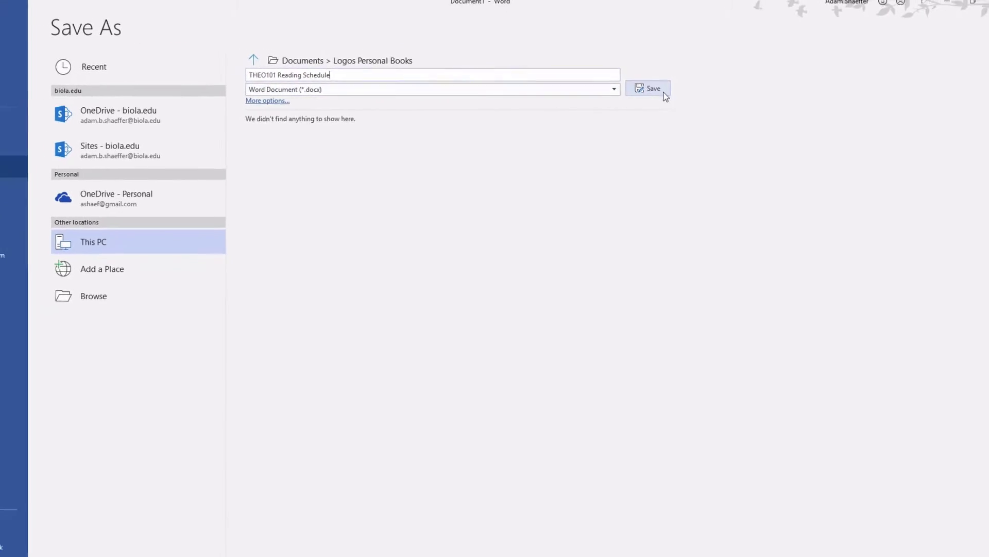
left_click(661, 91)
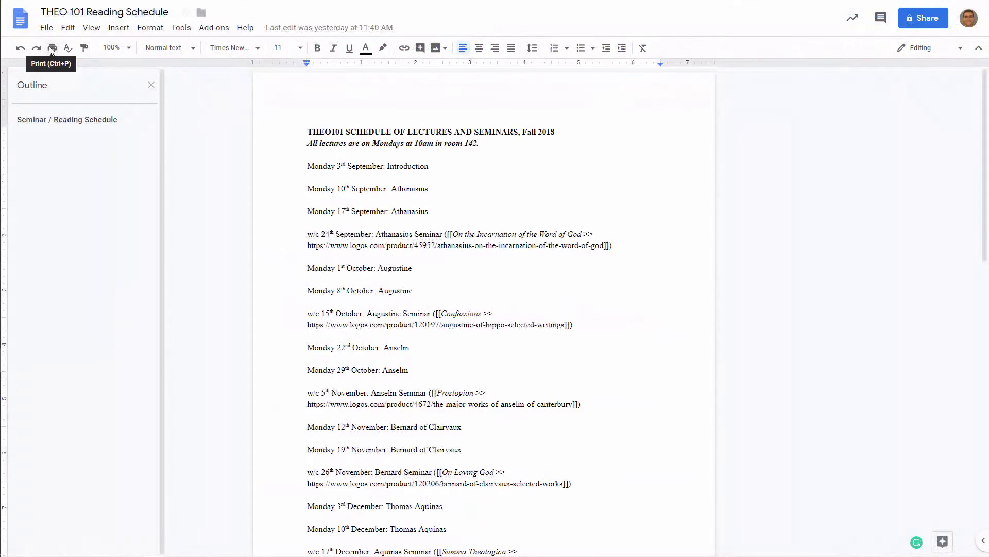
- Download the Google Docs THEO 101 Reading Schedule as a Microsoft Word (.docx) file
left_click(49, 29)
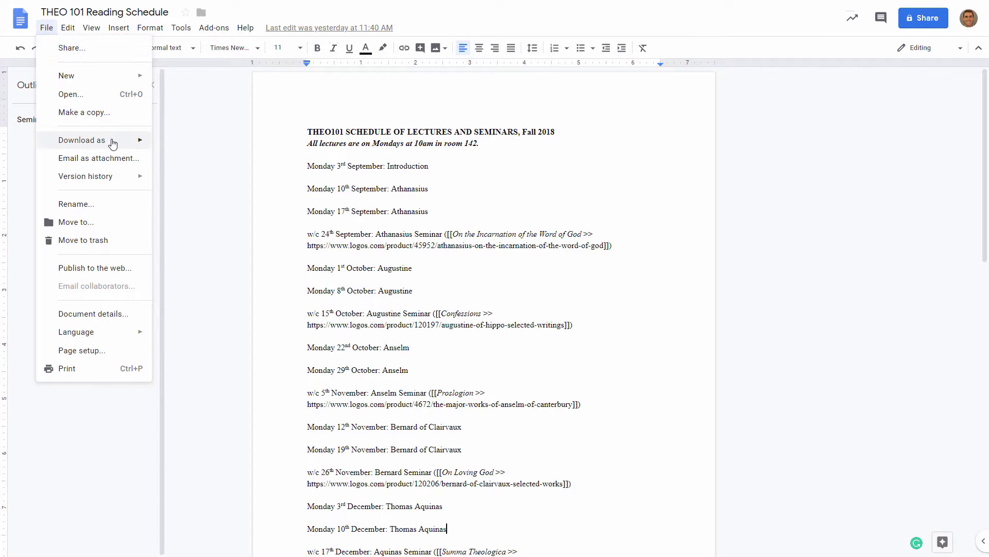
mouse_move(113, 144)
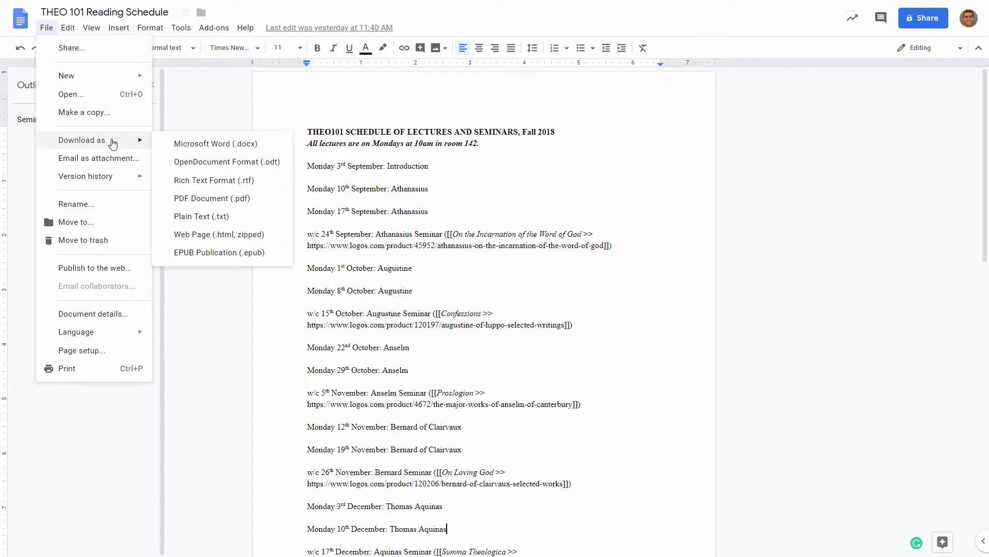
left_click(197, 151)
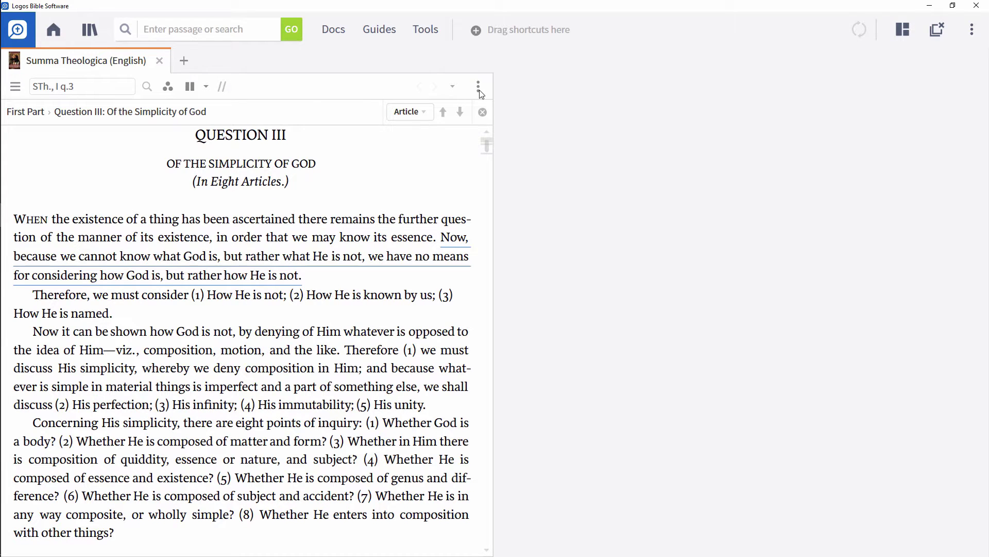
- Copy the Summa Theologica Question III location as a URL from the panel menu
left_click(478, 86)
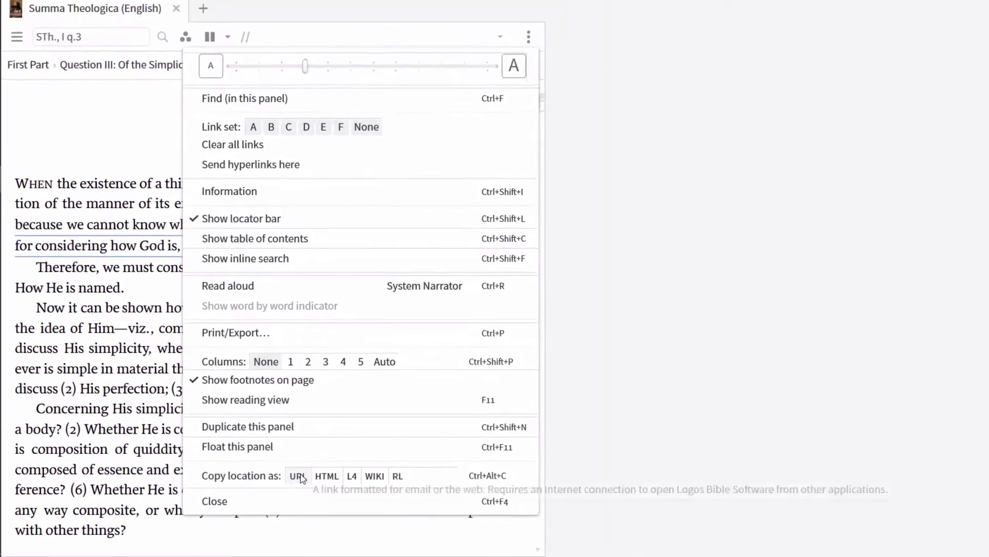
left_click(299, 476)
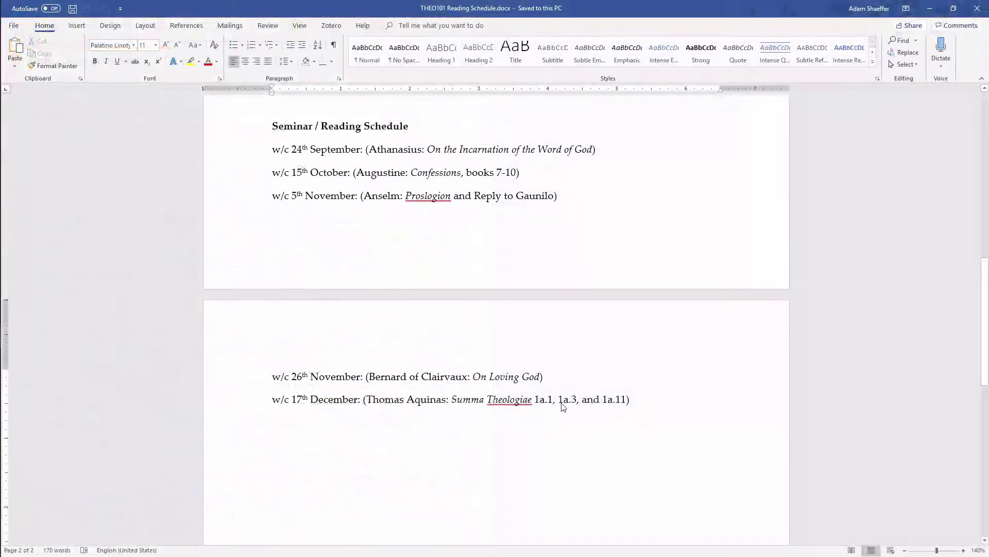
- Hyperlink 1a.3 in the Aquinas line to the pasted ref.ly URL, then save the schedule
left_click_drag(558, 404, 574, 403)
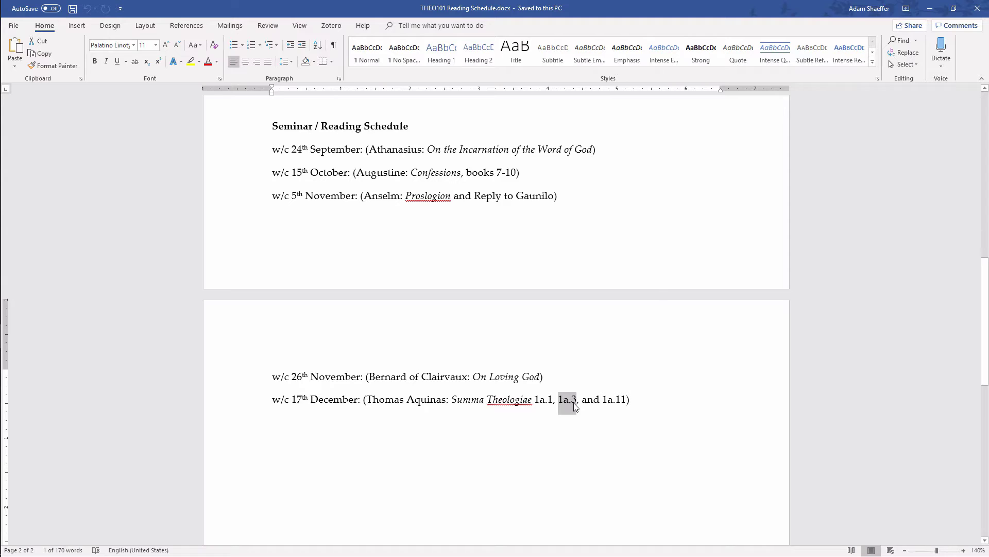
key("ctrl+k")
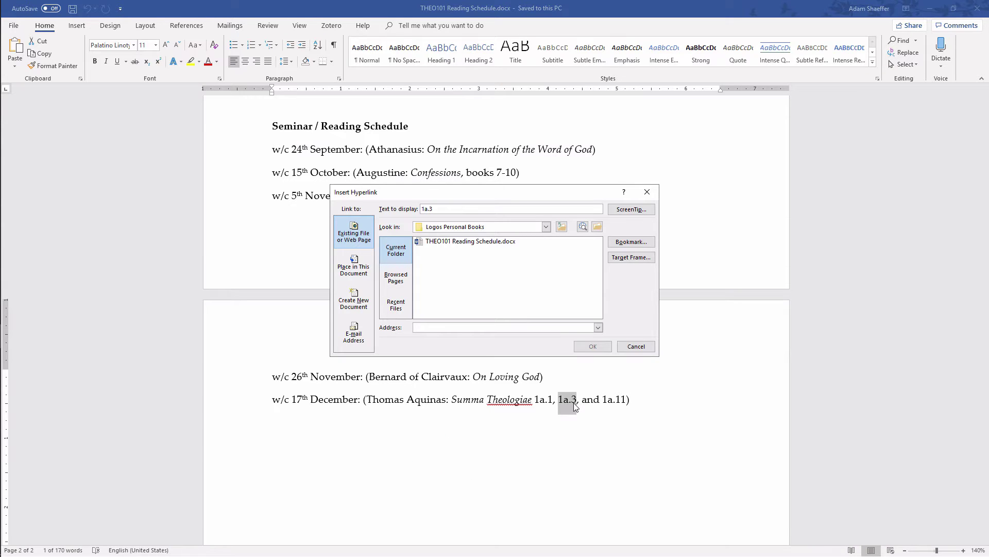
type("https://ref.ly/logosres/summaeng?ref=Summa.STh.%2c+I+q.3")
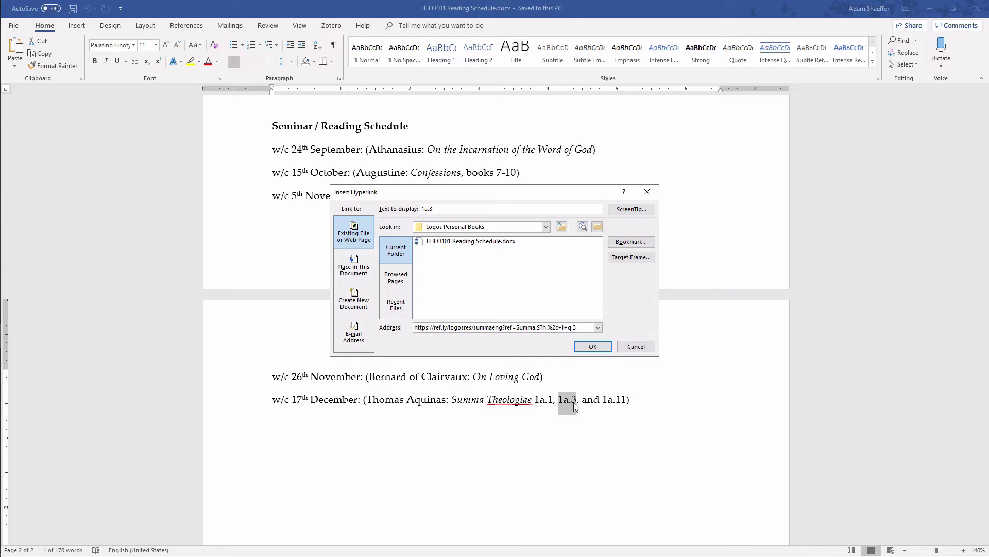
left_click(593, 347)
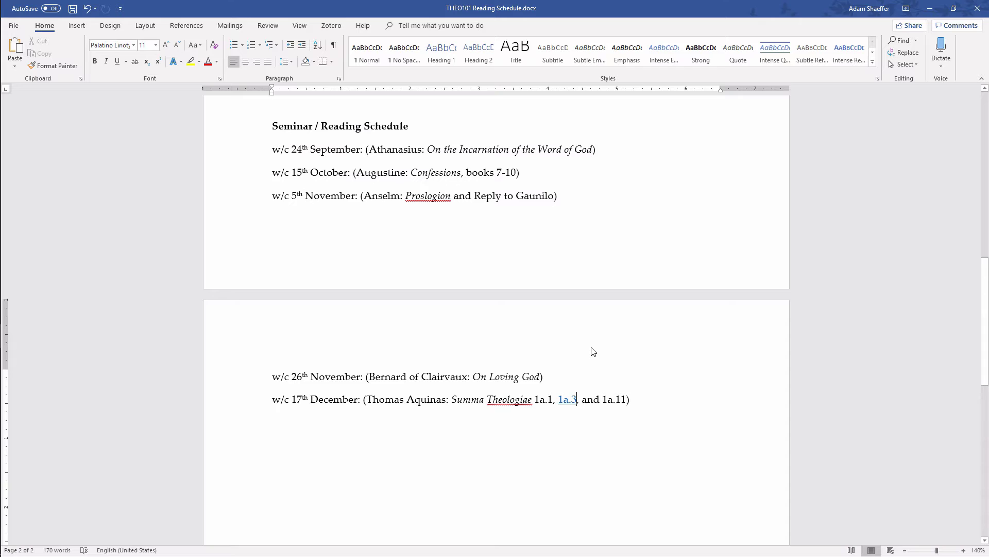
key("ctrl+s")
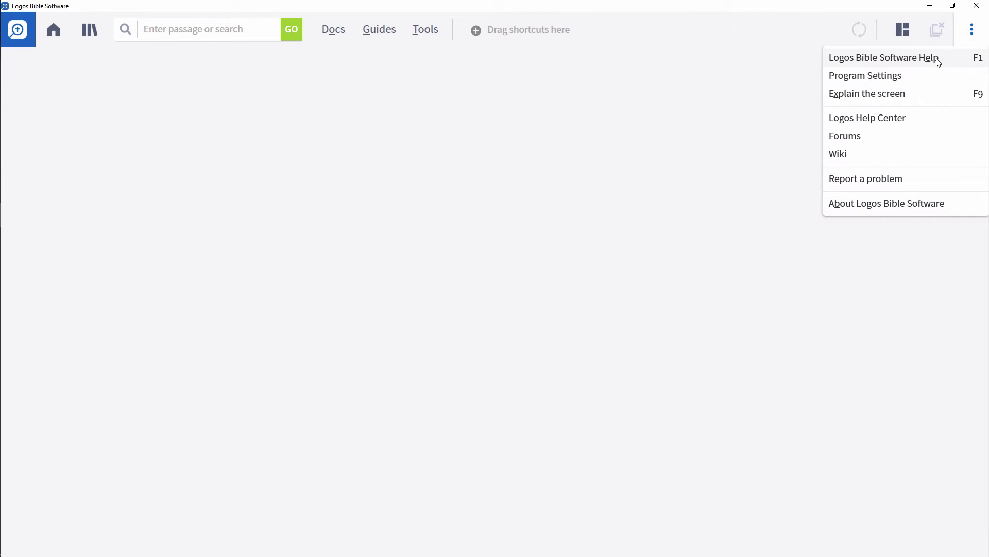
- Open the Personal Books Syntax article under Tools in Logos Bible Software Help
left_click(937, 60)
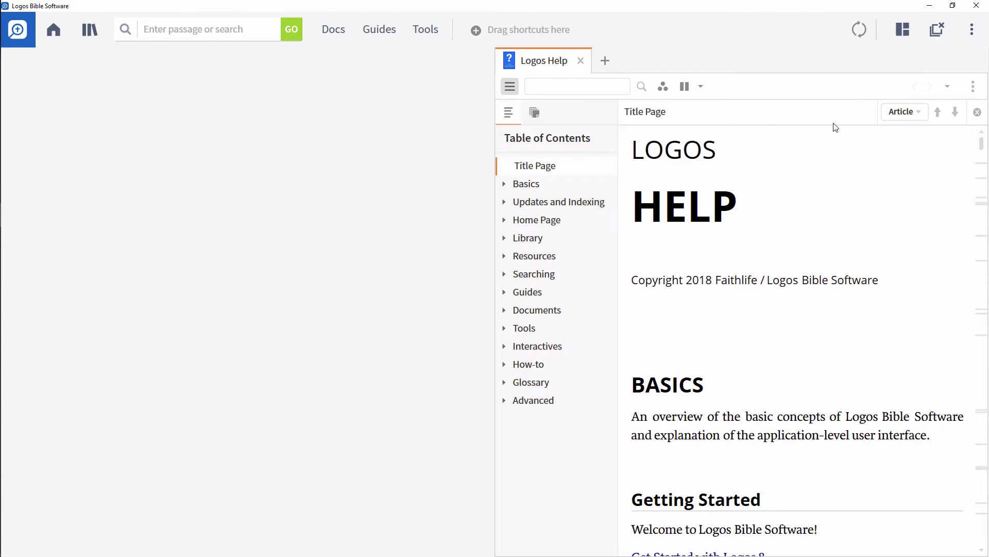
left_click(517, 332)
scroll(517, 333, "down", 3)
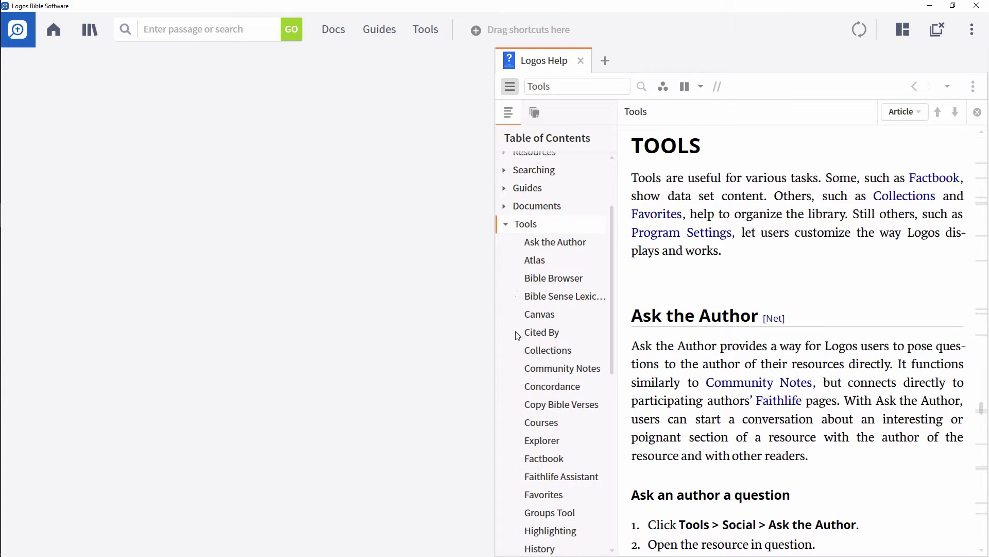
scroll(517, 335, "down", 6)
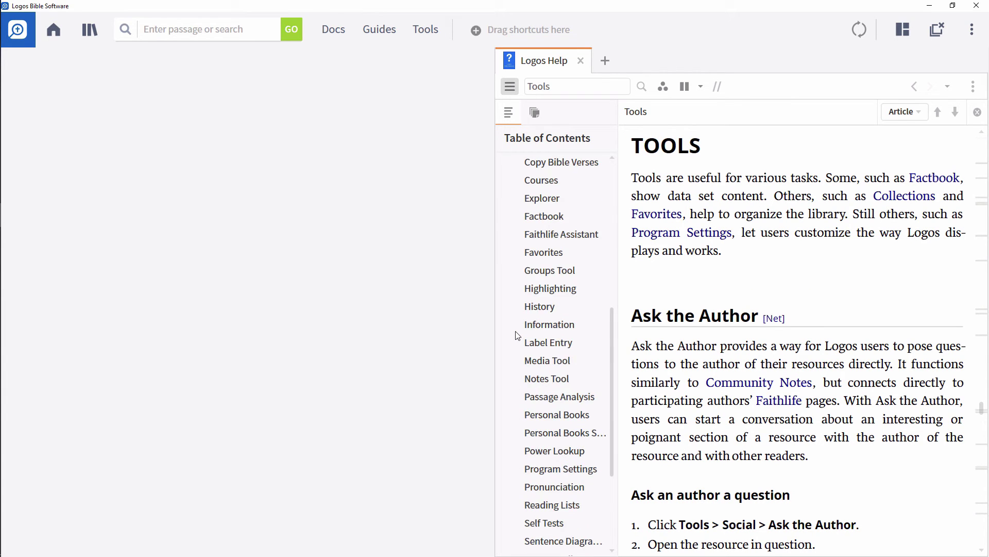
scroll(518, 335, "down", 1)
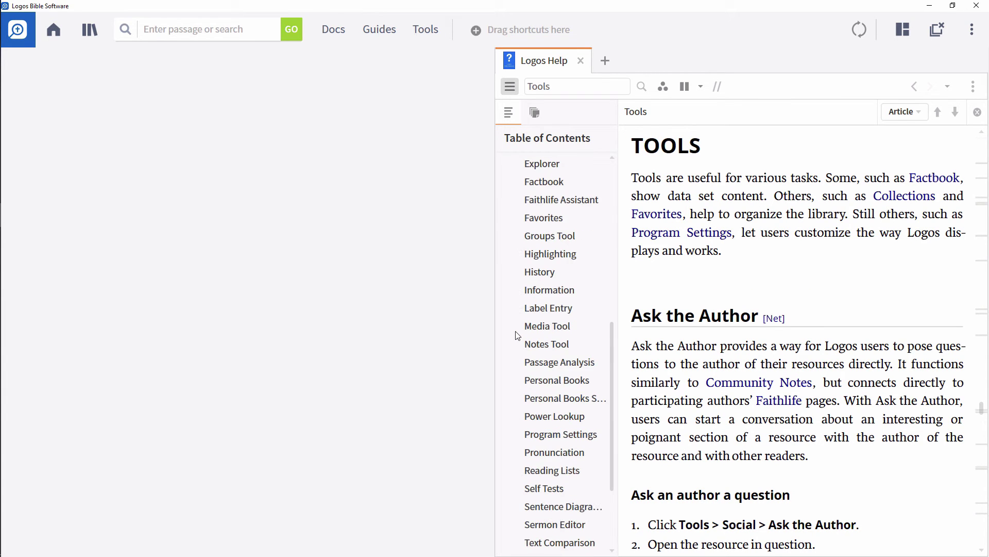
left_click(551, 402)
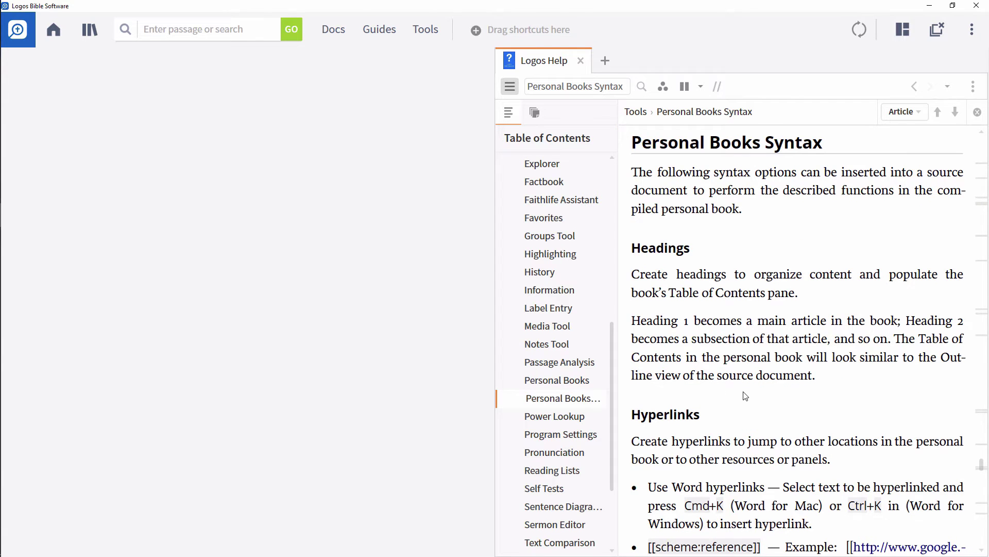
scroll(745, 396, "down", 3)
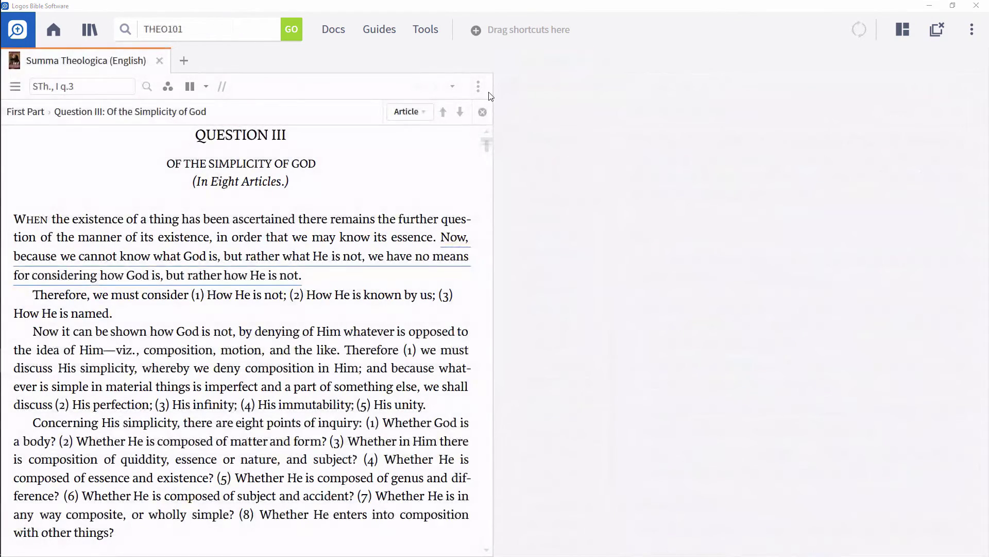
- Copy the Summa Theologica Question III location as a WIKI-format link
left_click(478, 87)
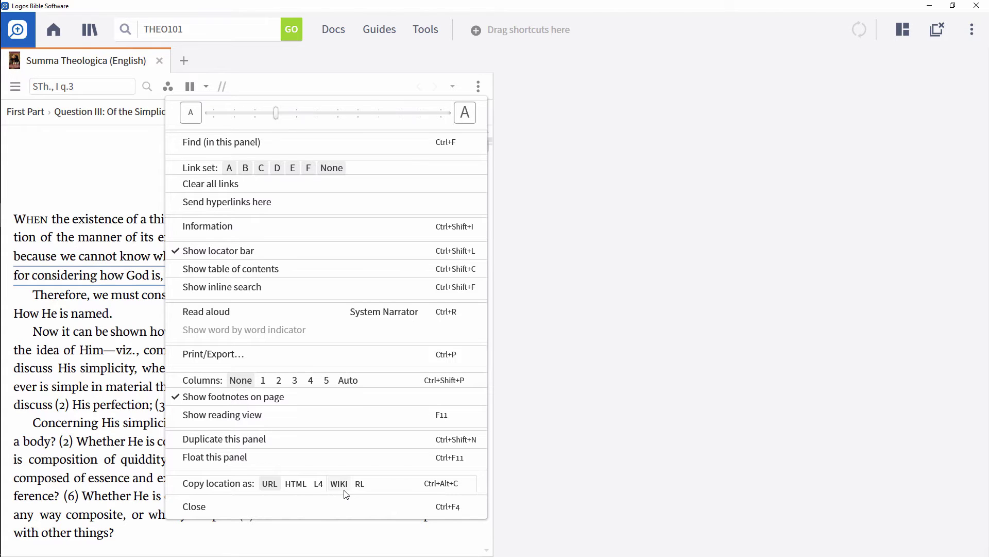
left_click(344, 488)
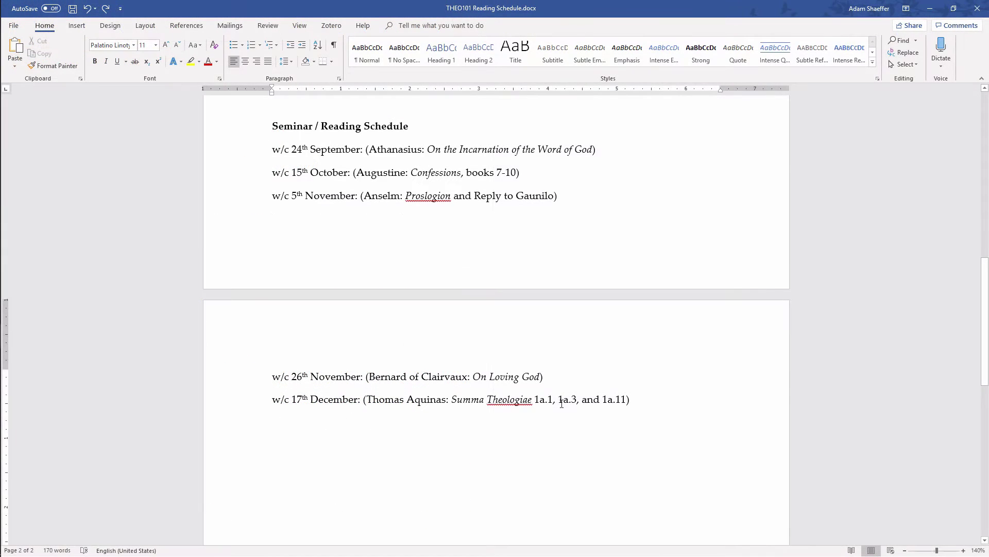
- Replace 1a.3 in the Aquinas line with the pasted bracketed Logos wiki link
left_click_drag(562, 403, 576, 402)
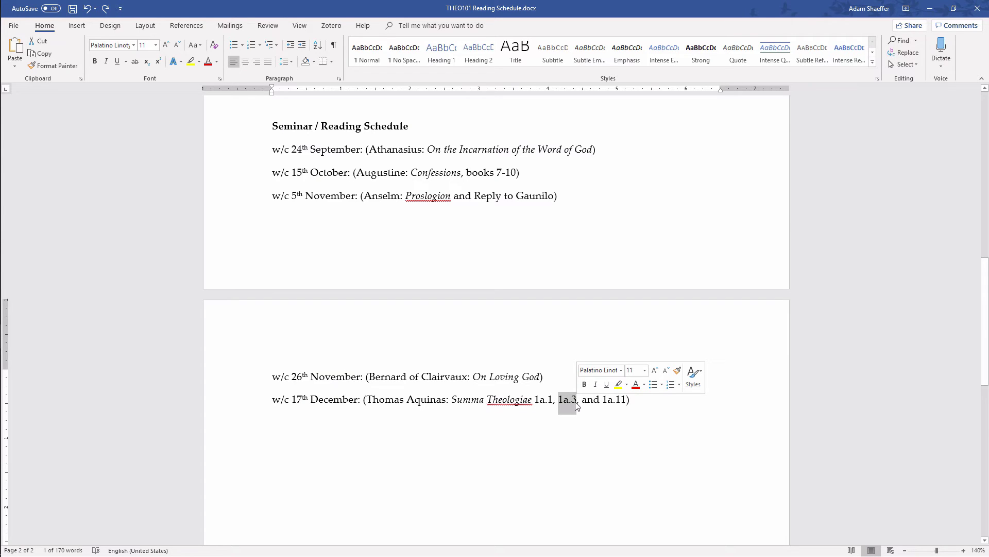
type("[[Summa Theologica, Prima pars q.3 >> https://ref.ly/logosres/summaeng?ref=Summa.STh.%2c+I+q.3]]")
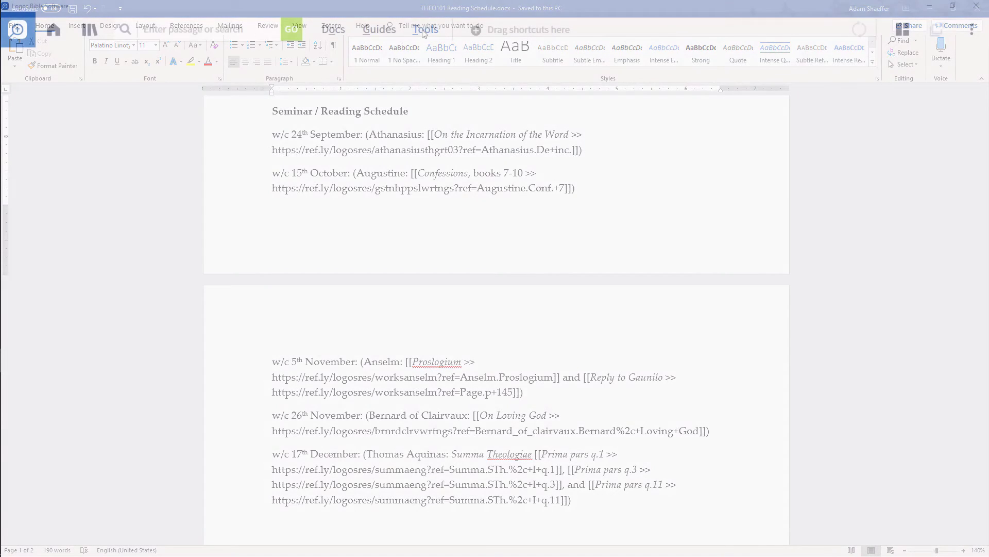
- Create a personal book 'THEO101 Readings' with THEO101 Reading Schedule.docx as its file and build it
left_click(423, 31)
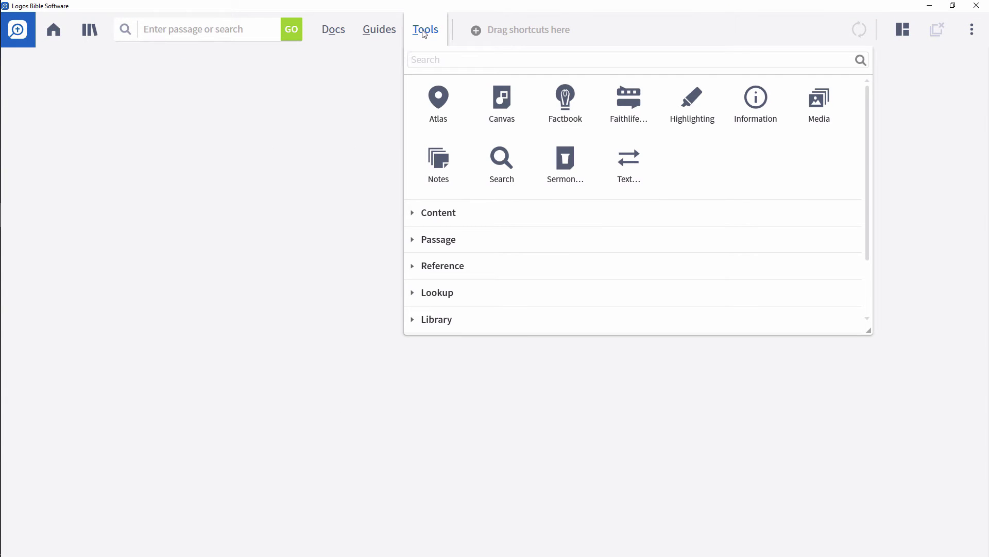
type("pers")
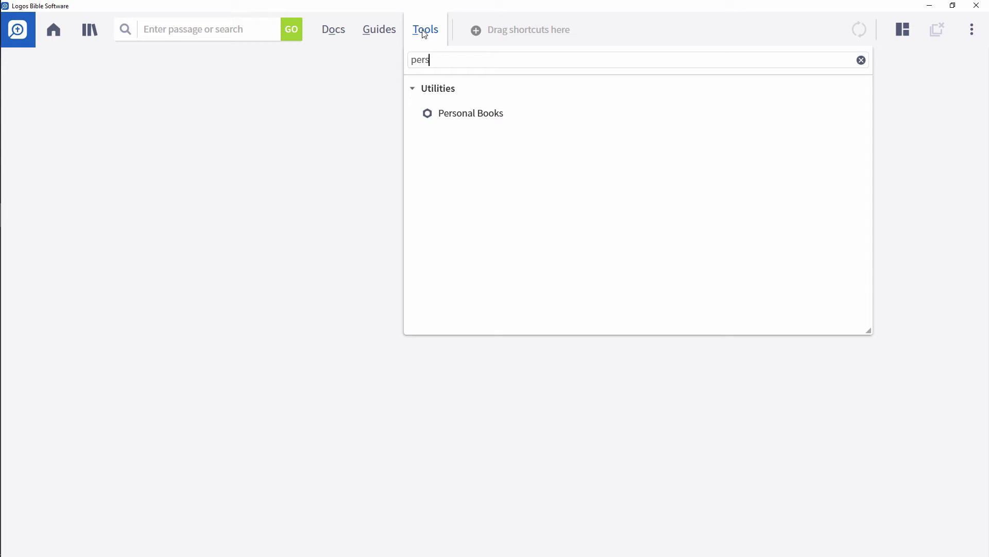
left_click(447, 114)
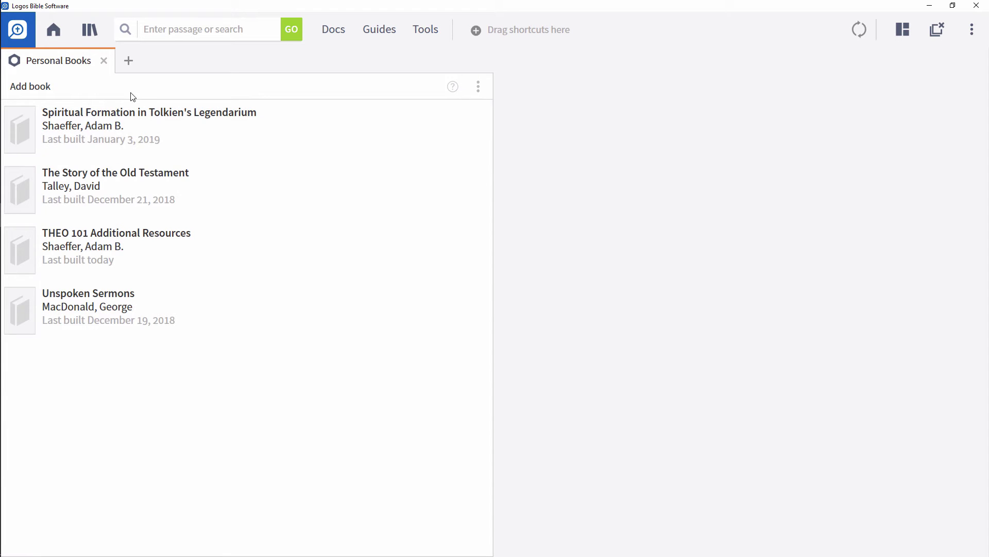
left_click(47, 89)
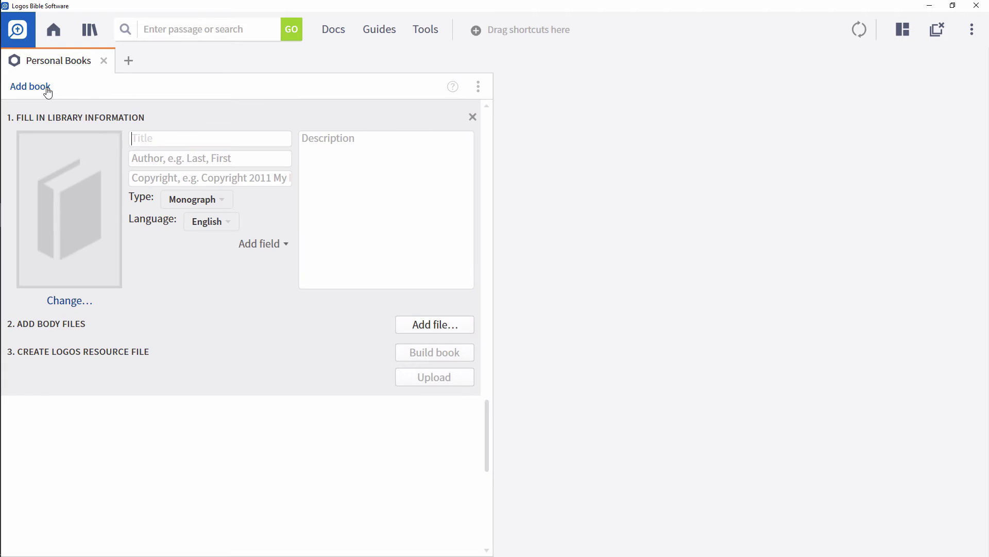
type("THEO101 Readings")
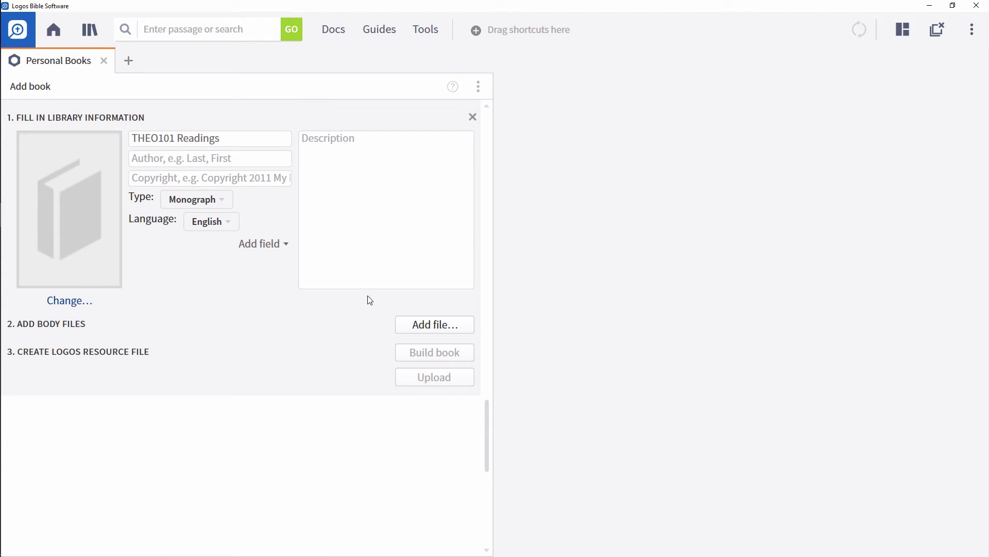
left_click(413, 324)
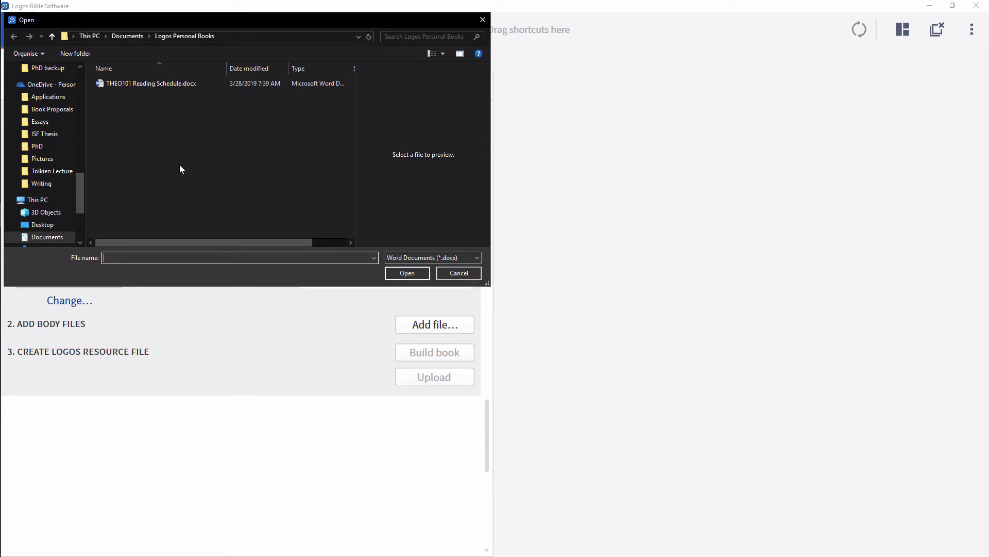
left_click(163, 88)
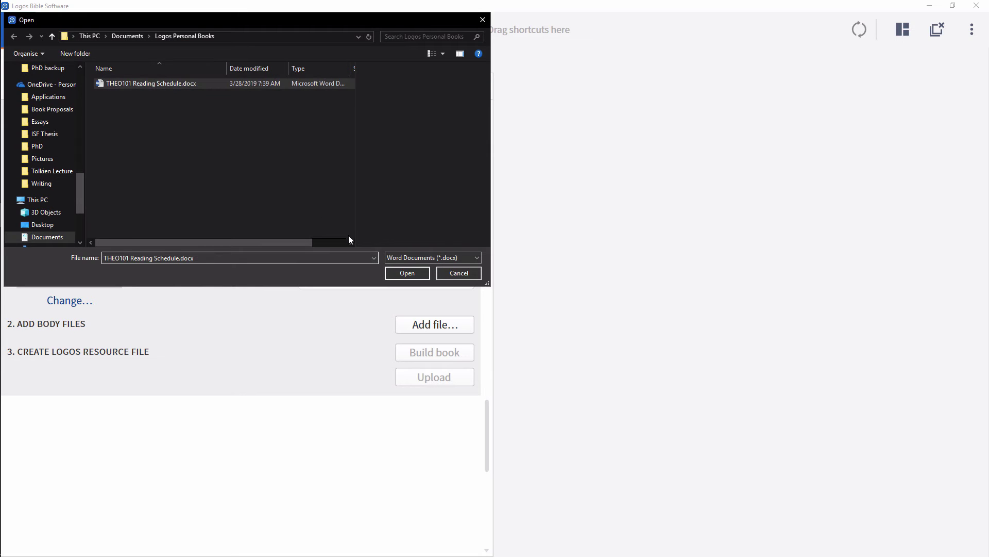
left_click(407, 273)
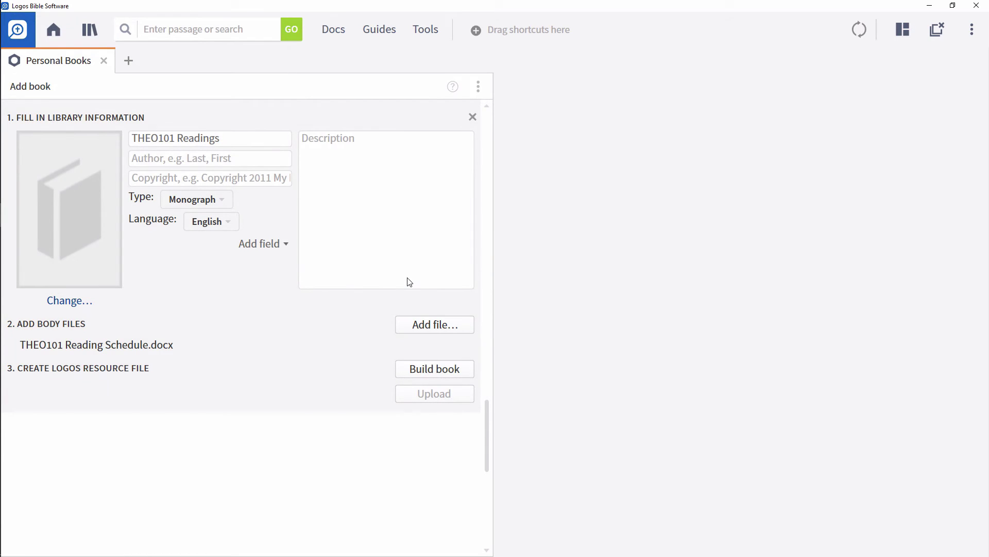
left_click(417, 370)
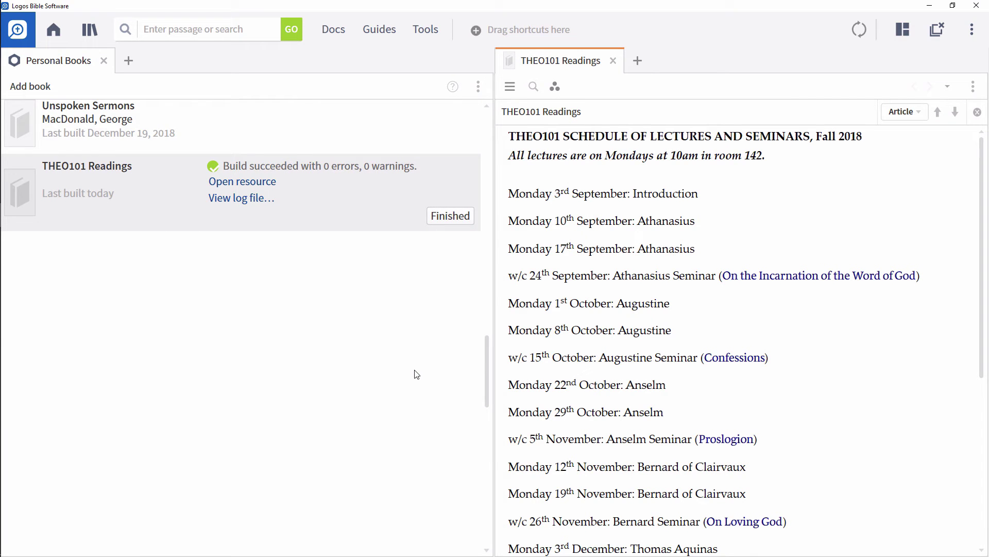
- Follow the Prima pars q.3 link in THEO101 Readings to open Summa Theologica at Question III
scroll(680, 428, "down", 10)
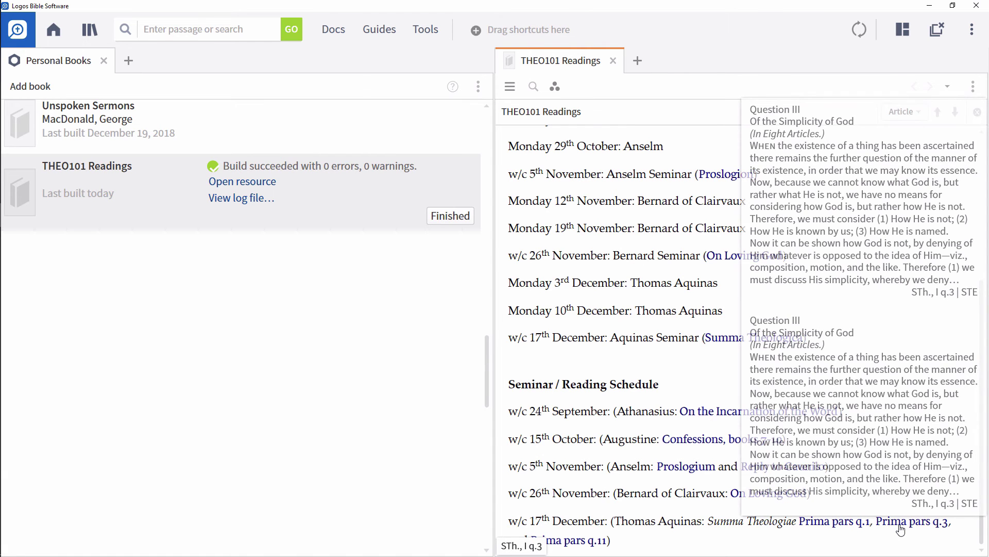
left_click(901, 530)
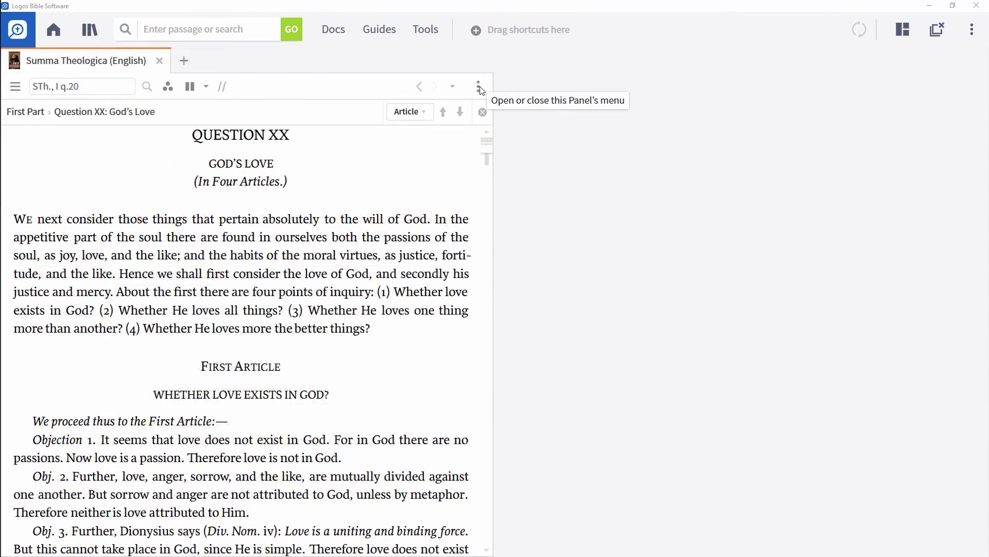
- Copy Summa Theologica's location as a wiki link and trim it to the Prima pars q.20 text in Word
left_click(479, 86)
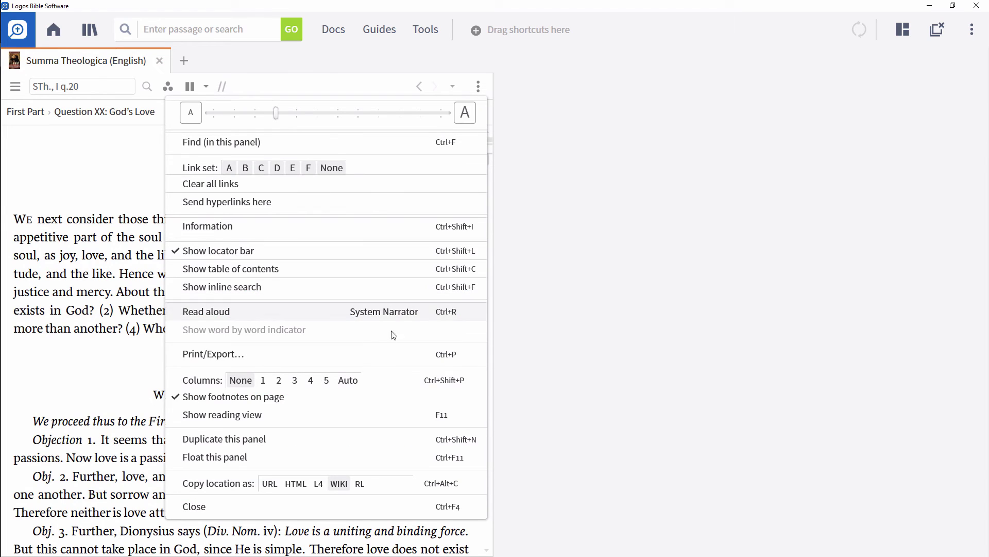
left_click(345, 484)
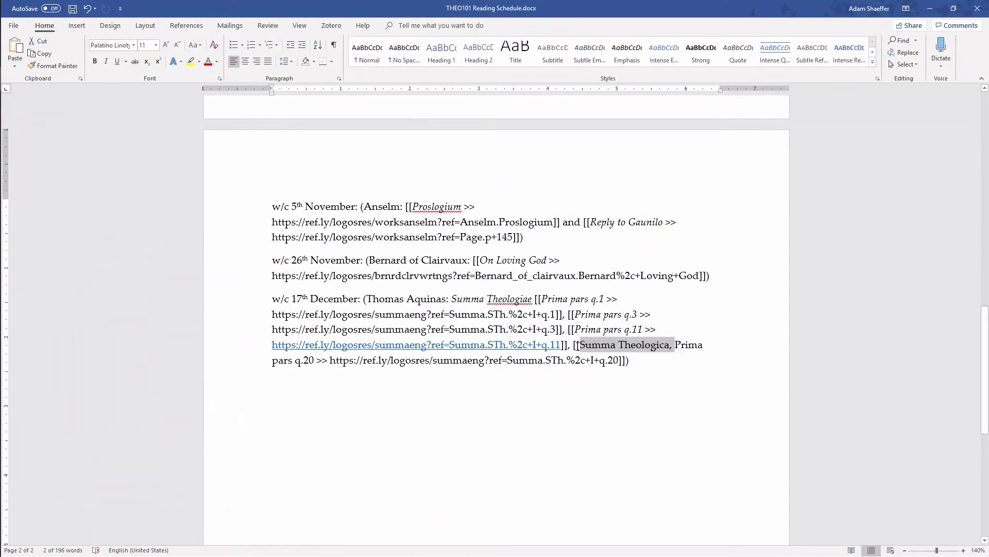
key("BackSpace")
left_click_drag(580, 344, 653, 344)
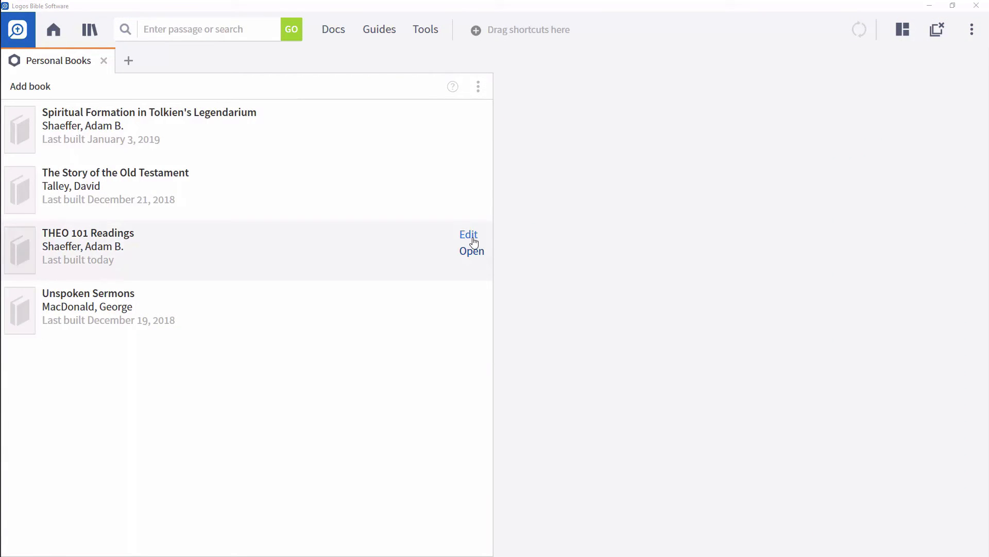
- Swap the book's old schedule file for THEO101 Reading Schedule.docx and rebuild THEO 101 Readings
left_click(469, 235)
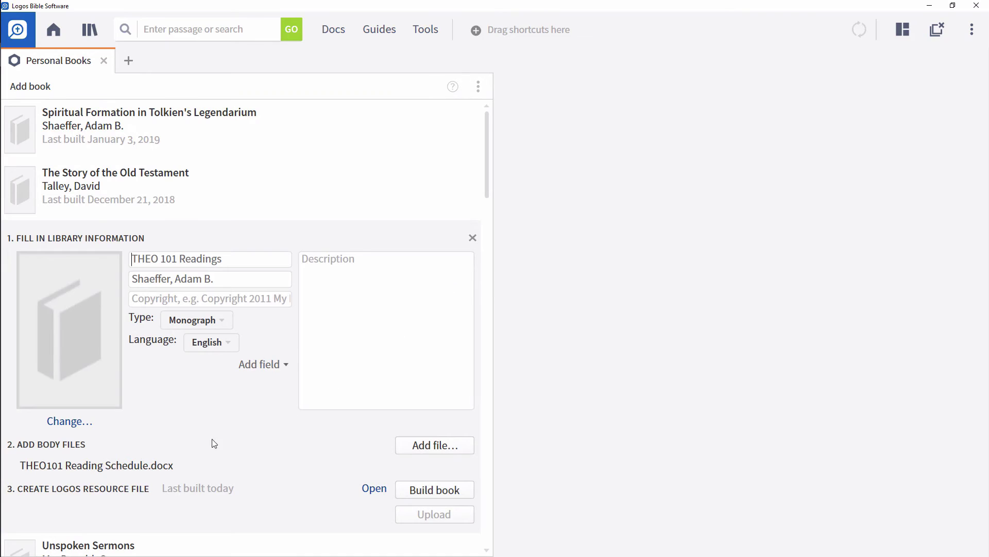
right_click(178, 467)
left_click(187, 481)
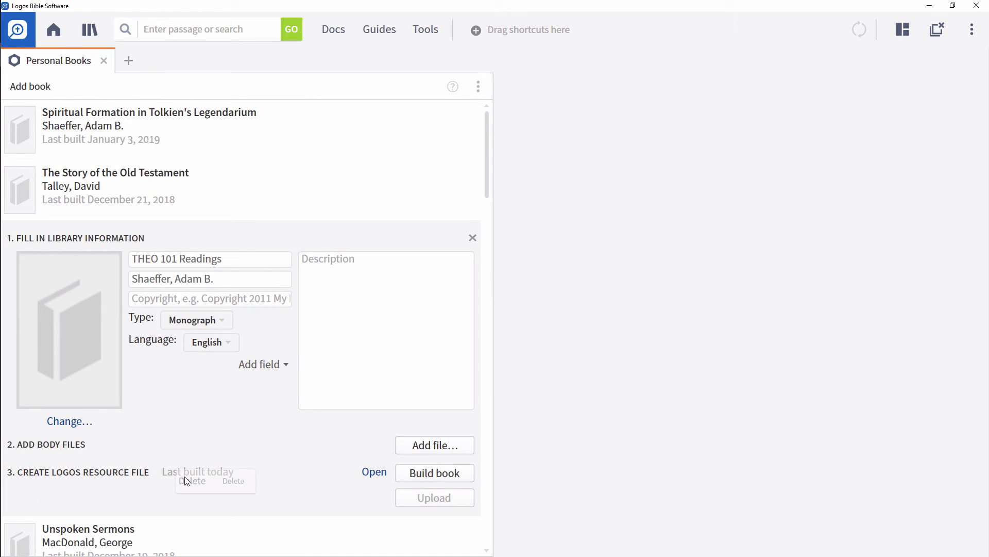
left_click(440, 446)
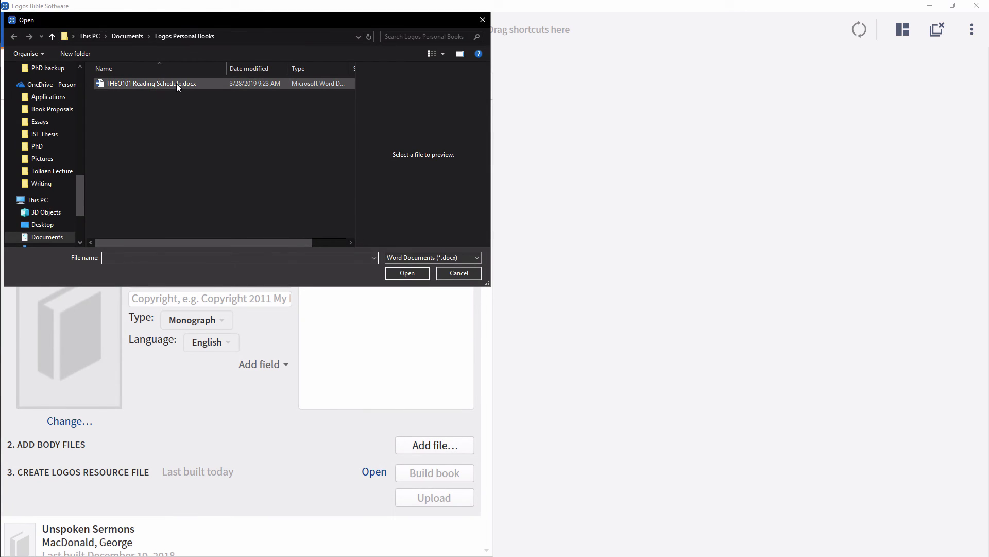
left_click(176, 83)
left_click(391, 270)
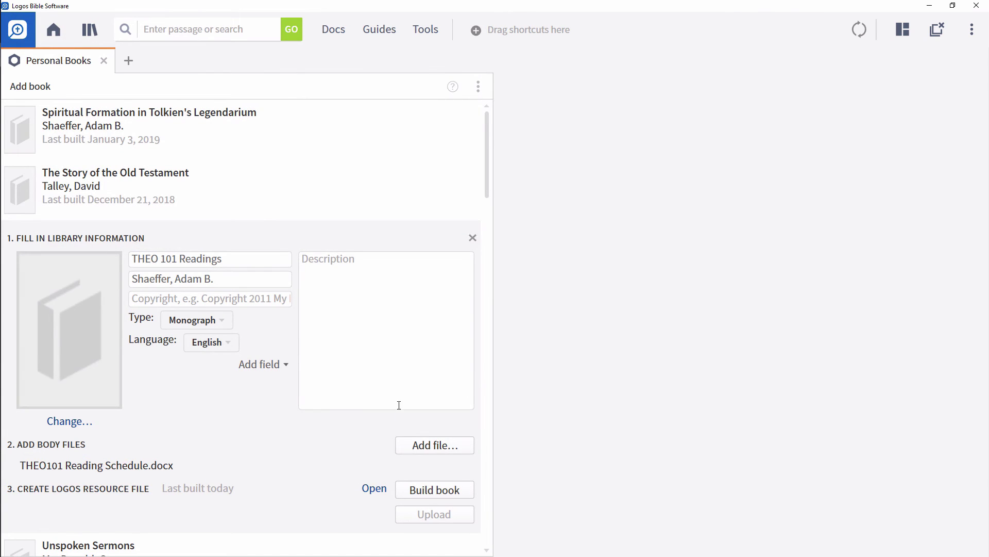
left_click(415, 490)
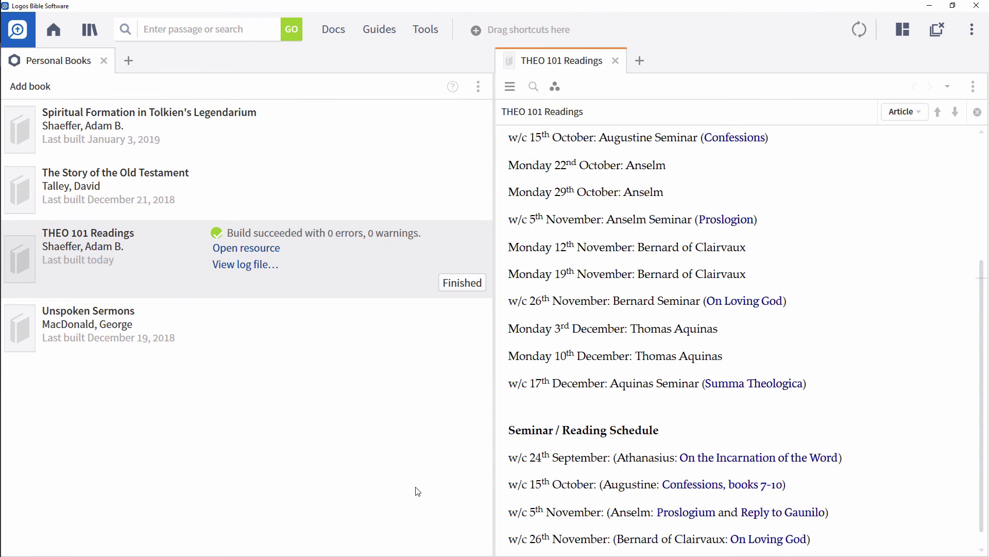
- Follow the new Prima pars q.20 link to open Summa Theologica at Question XX: God's Love
scroll(605, 488, "down", 1)
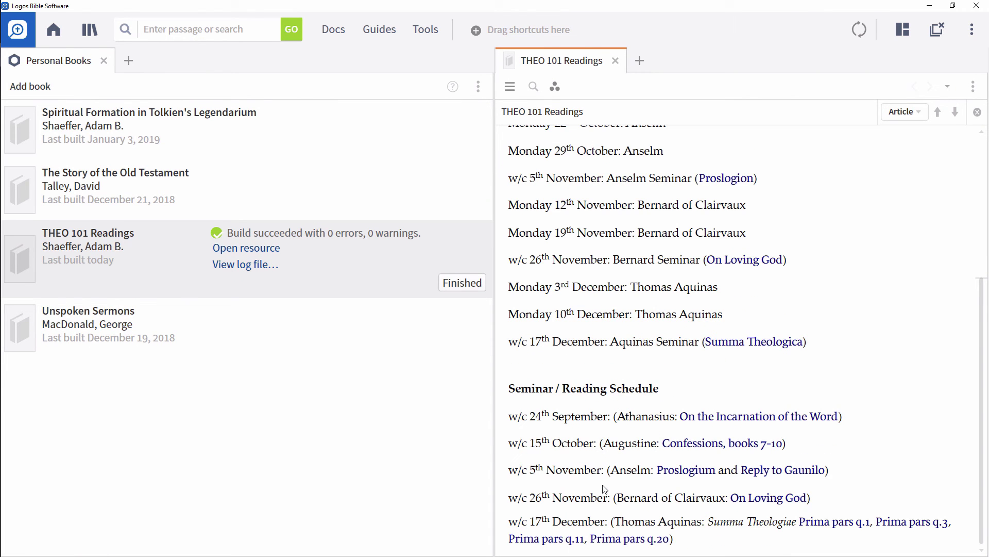
left_click(617, 541)
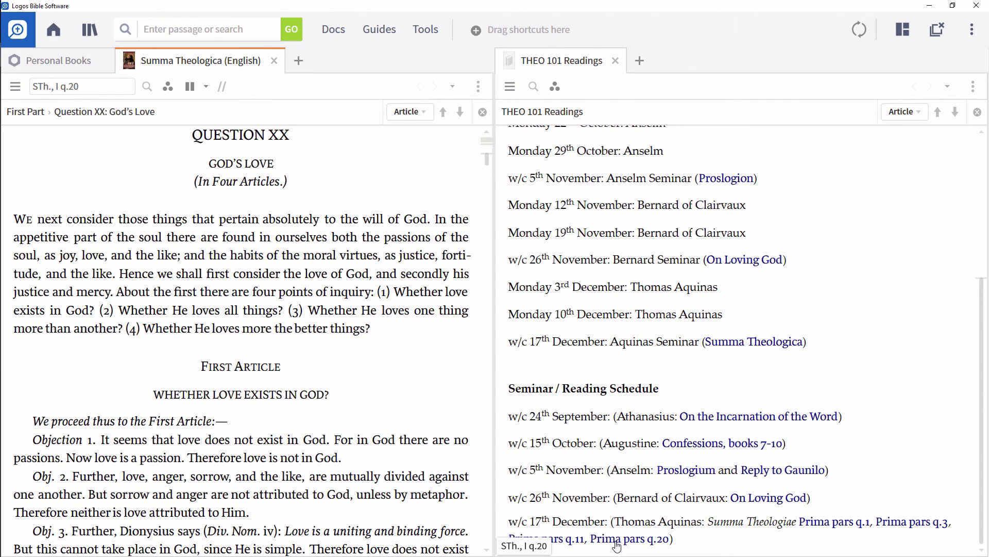
- Start a new personal book titled 'THEO101 Readings' from the Personal Books tool
left_click(424, 31)
type("pers")
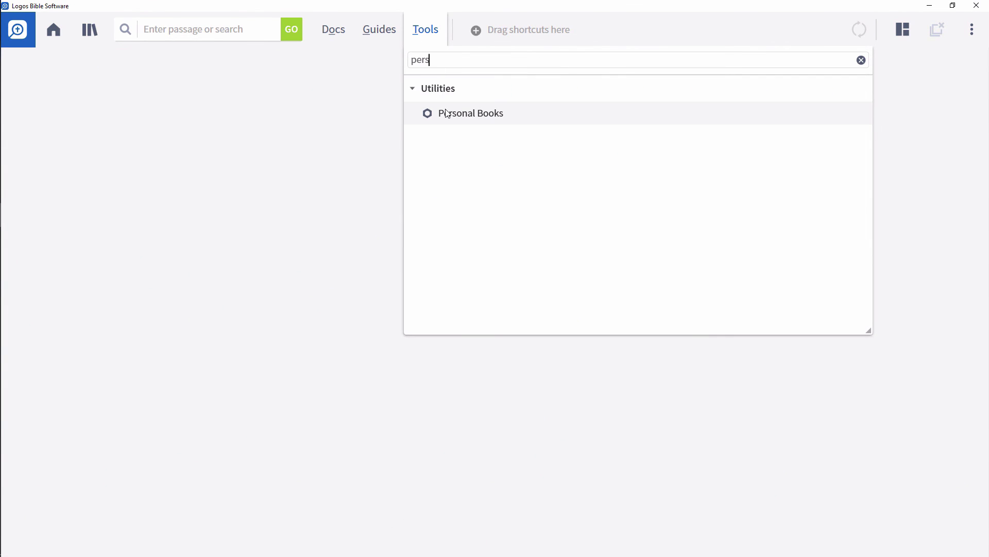
left_click(445, 112)
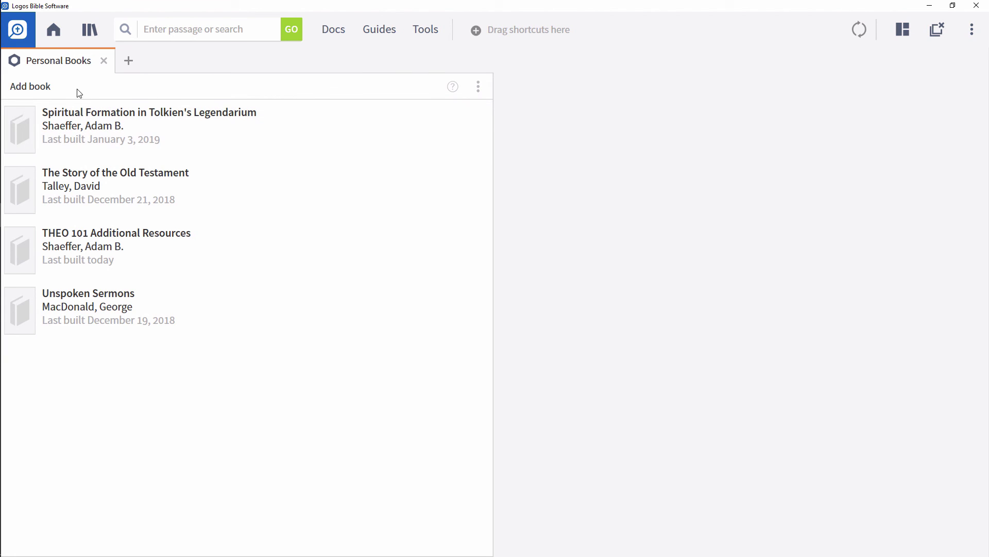
left_click(47, 91)
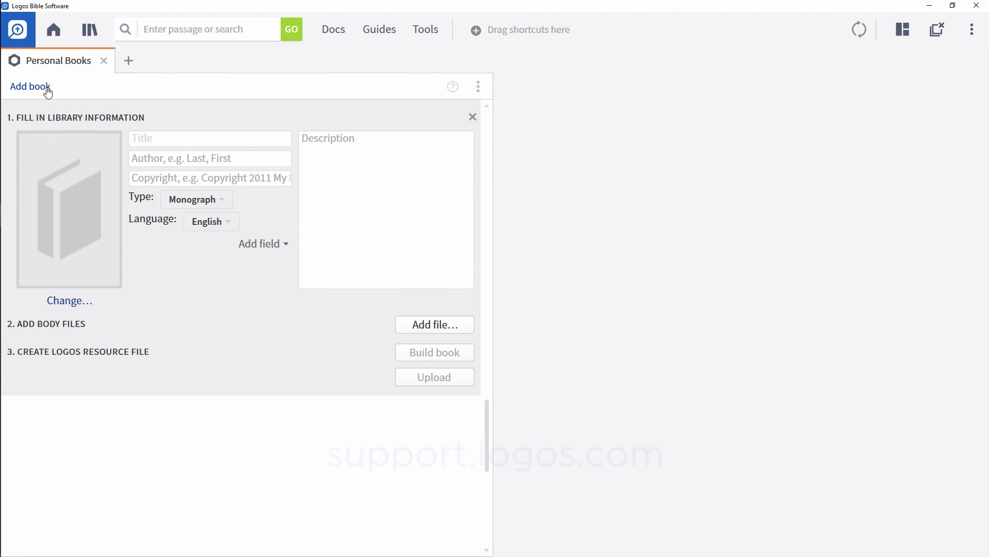
type("THEO1")
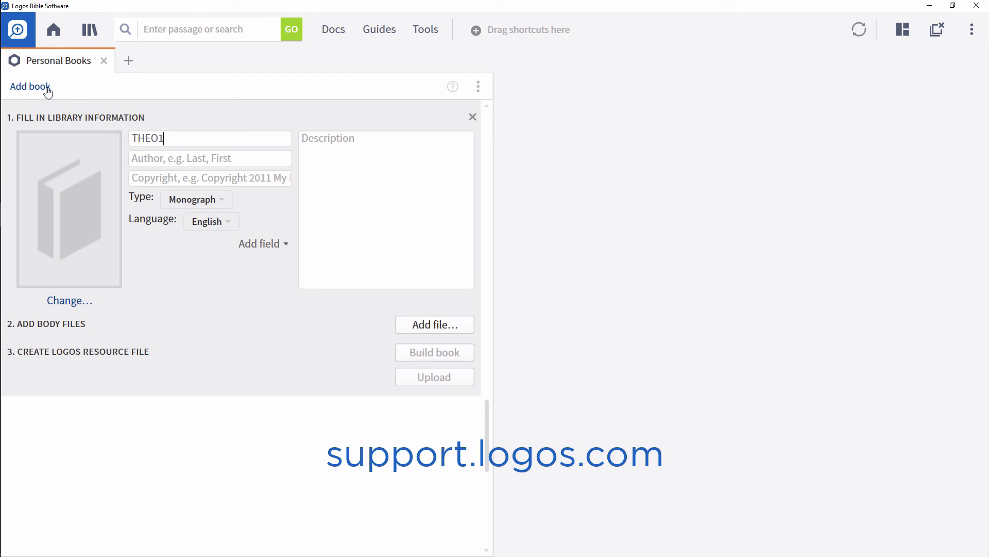
type("01 Readings")
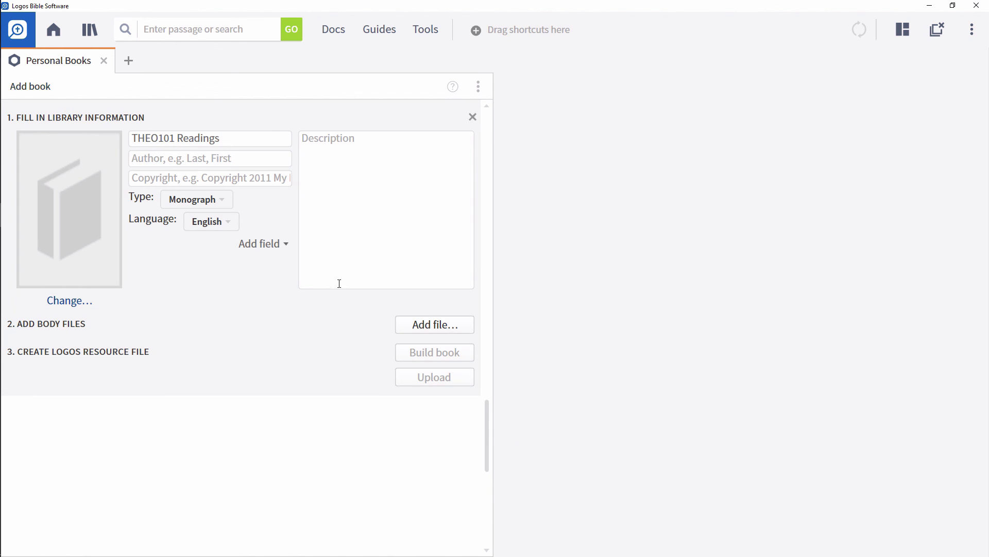
- Attach THEO101 Reading Schedule.docx as the book's body and build it
left_click(417, 322)
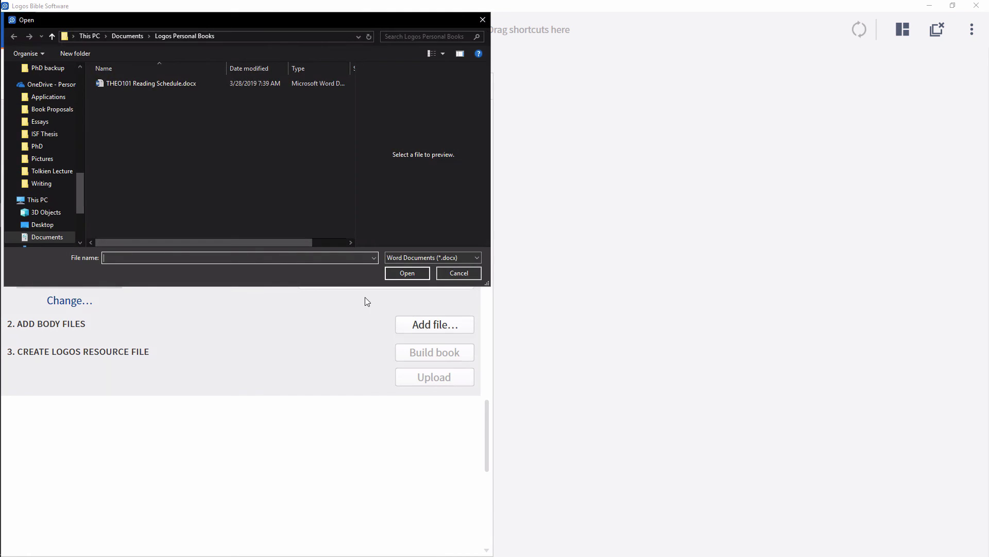
left_click(163, 89)
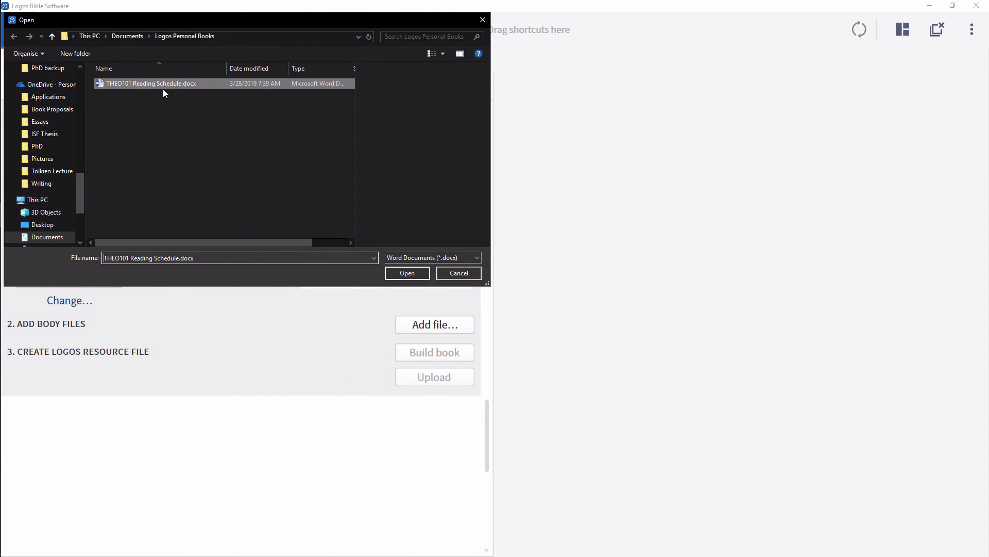
left_click(406, 273)
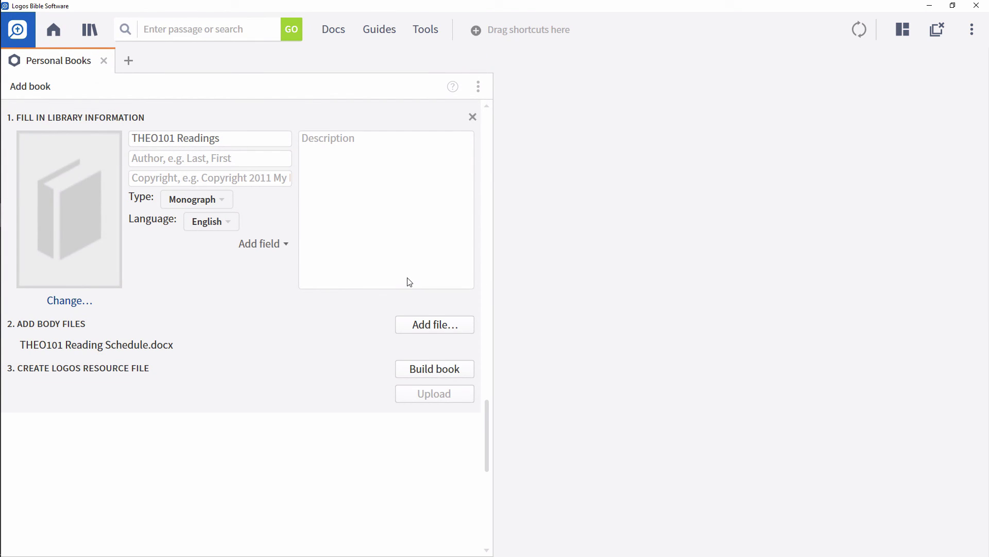
left_click(416, 370)
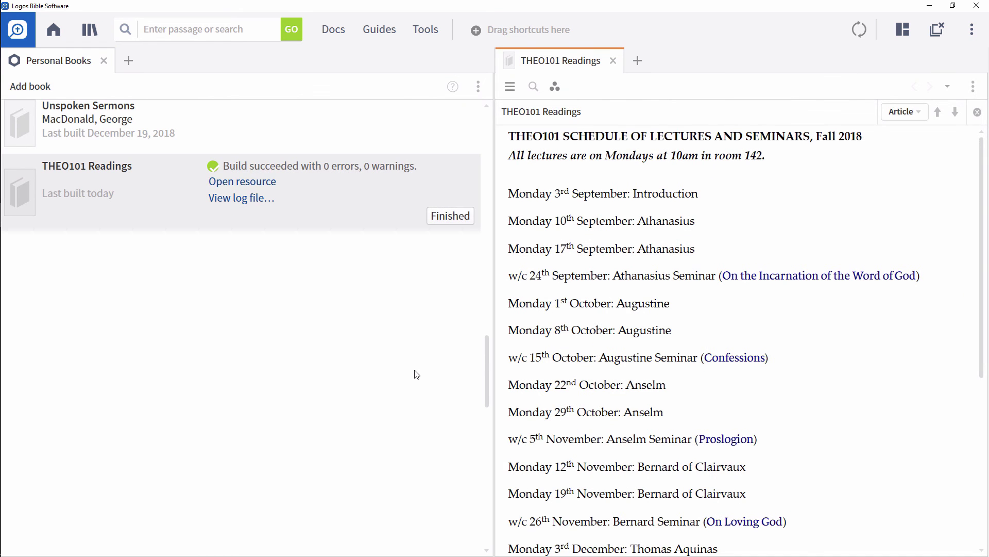